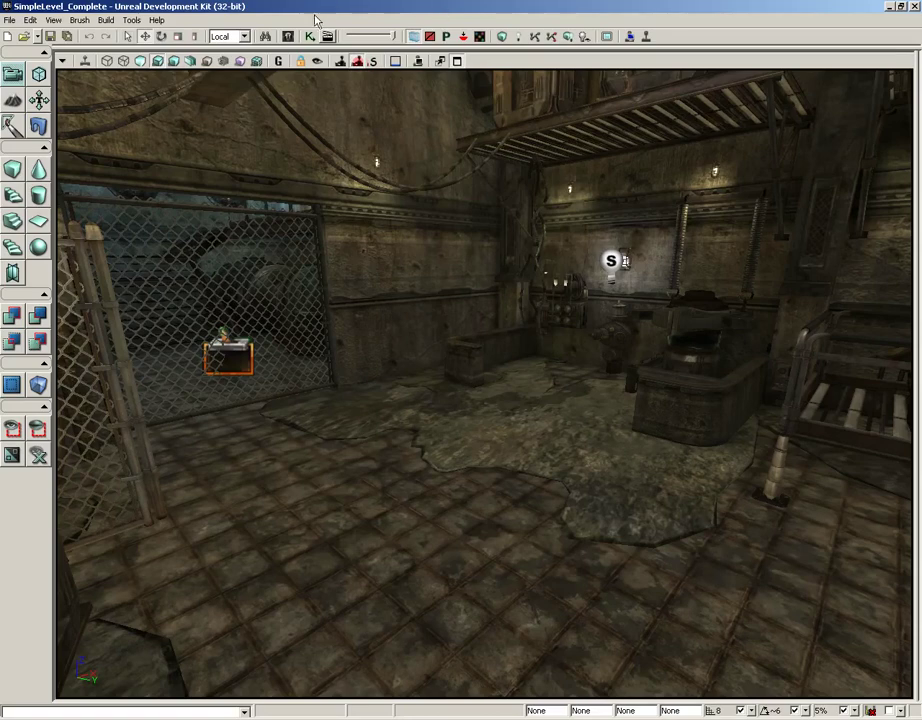
Create a copy of the SKM_Cube skeletal mesh in the physics_assets package, named SKM_Cube_softbody
{"action": "left_click", "coordinate": [289, 37]}
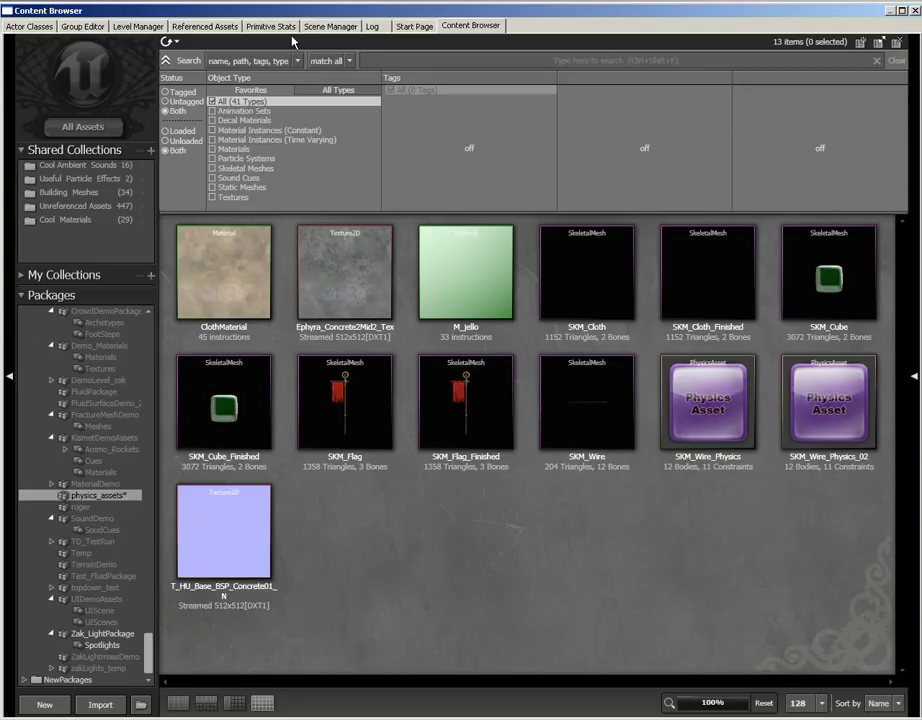
{"action": "left_click", "coordinate": [820, 285]}
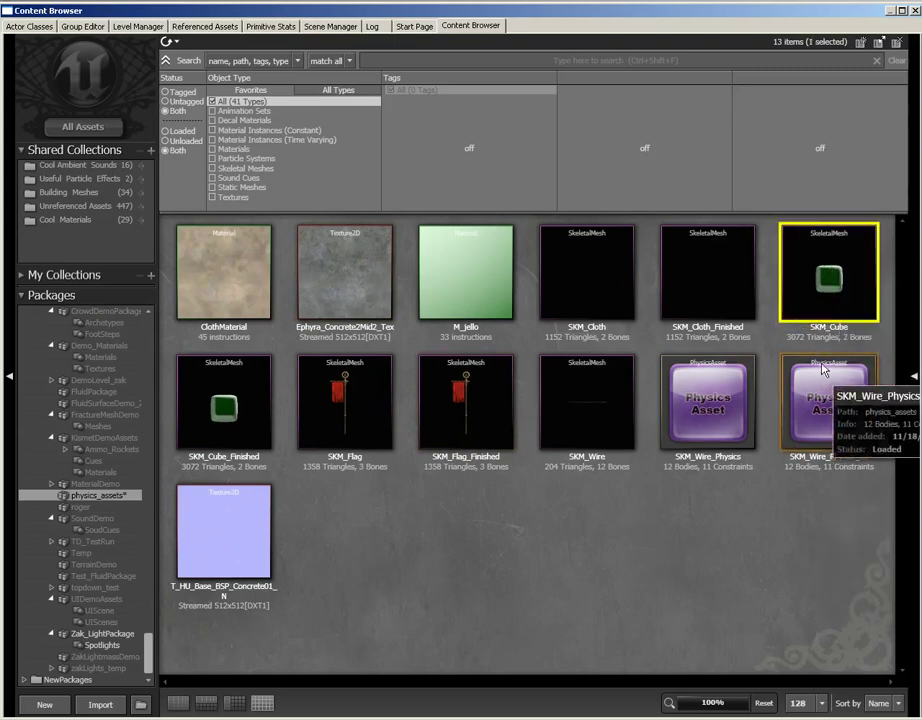
{"action": "right_click", "coordinate": [800, 277]}
{"action": "left_click", "coordinate": [800, 361]}
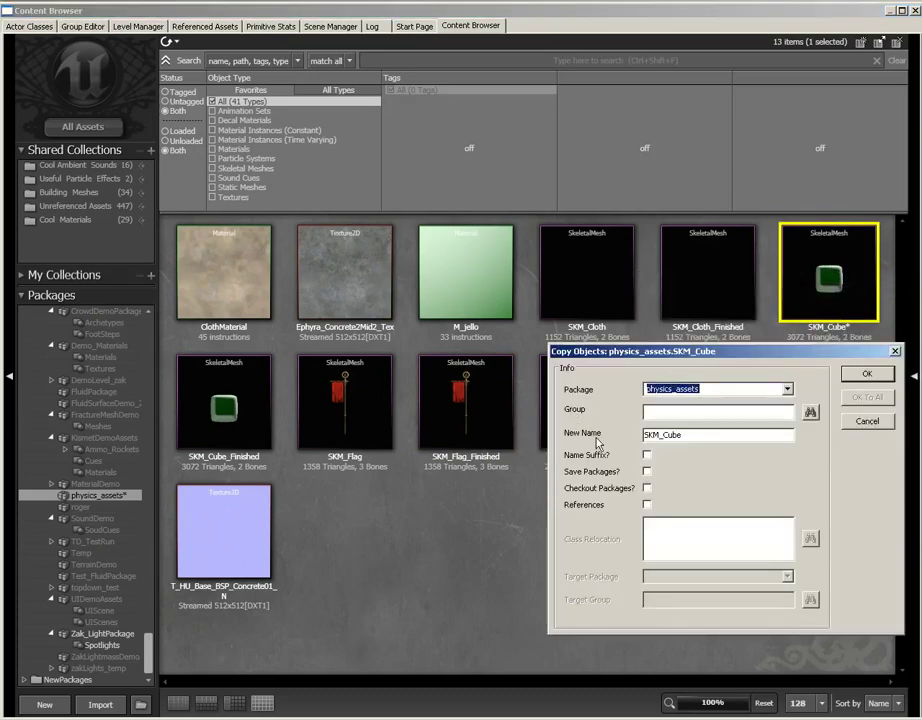
{"action": "left_click", "coordinate": [696, 436]}
{"action": "type", "text": "_s"}
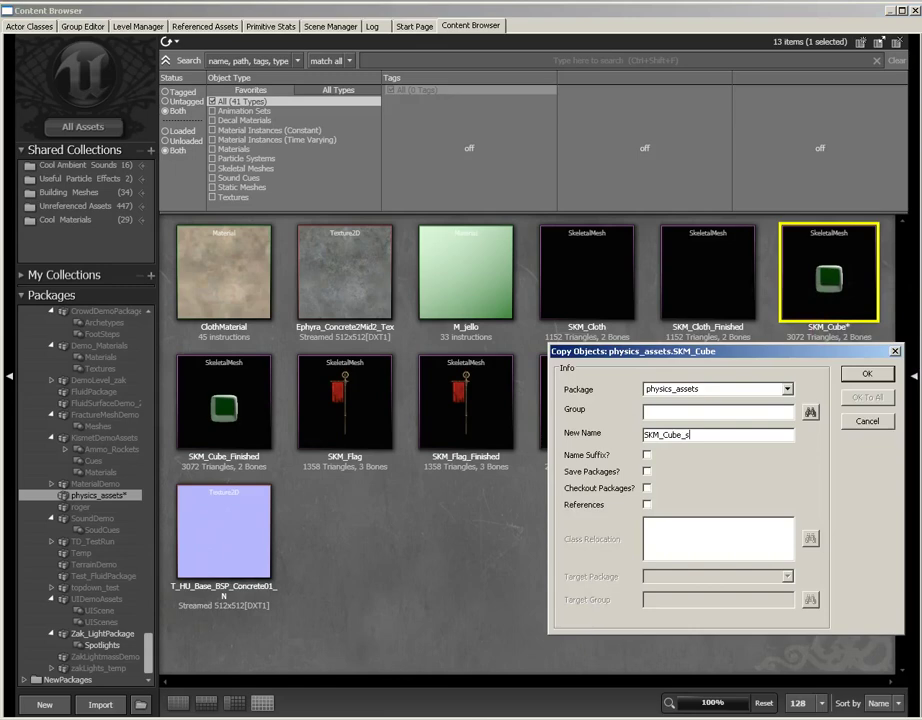
{"action": "type", "text": "oftbody"}
{"action": "key", "text": "Return"}
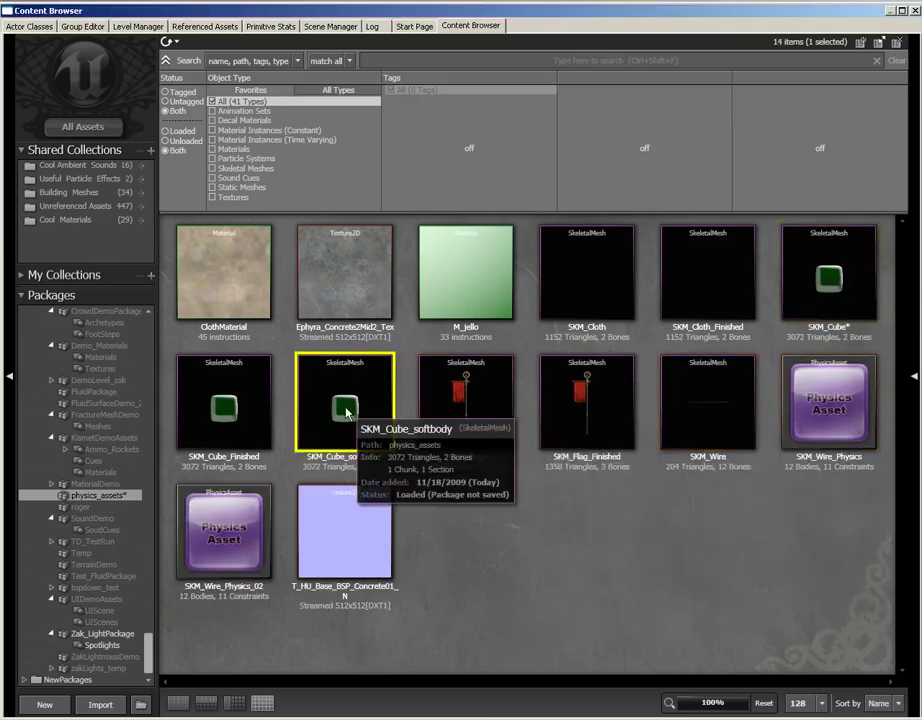
Open the SKM_Cube_softbody mesh in the AnimSet Editor and display its bones in the preview
{"action": "double_click", "coordinate": [346, 412]}
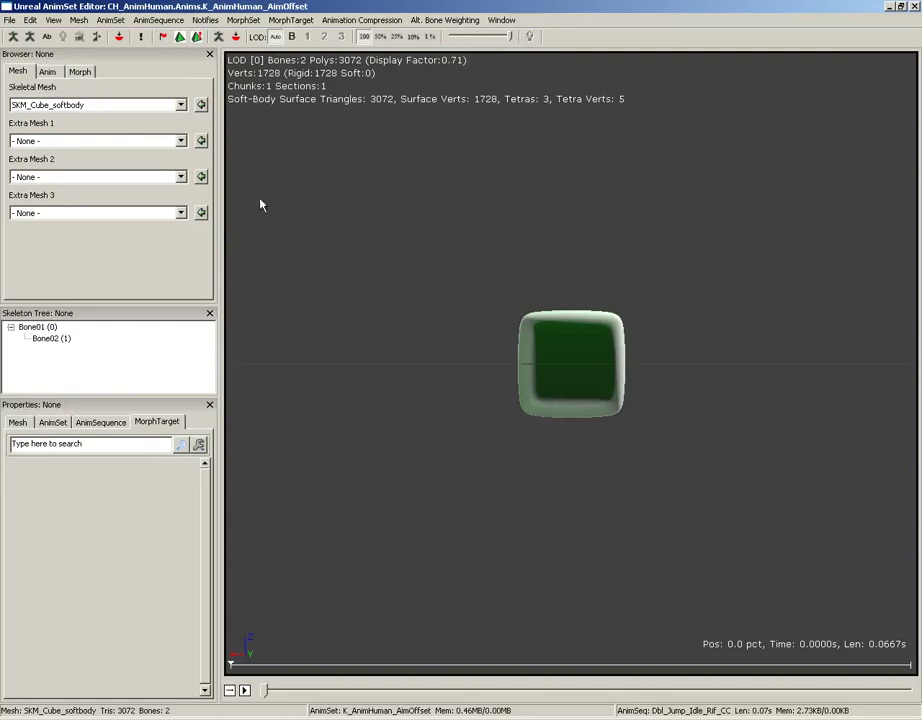
{"action": "left_click_drag", "start_coordinate": [506, 342], "coordinate": [740, 215]}
{"action": "left_click", "coordinate": [13, 37]}
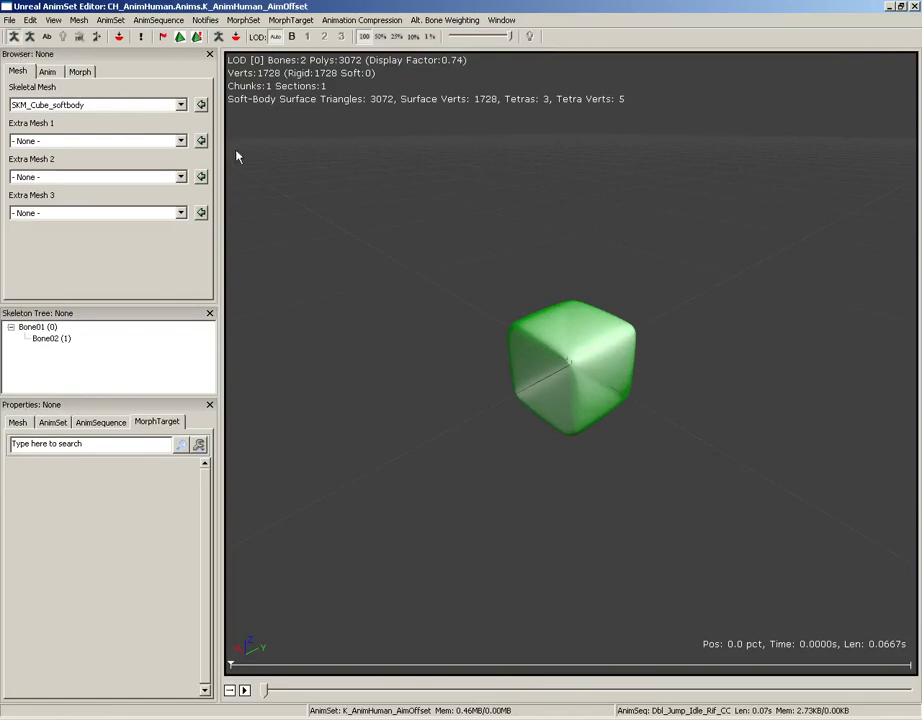
{"action": "left_click_drag", "start_coordinate": [350, 222], "coordinate": [770, 296]}
{"action": "right_click_drag", "start_coordinate": [770, 296], "coordinate": [765, 192]}
{"action": "left_click_drag", "start_coordinate": [767, 262], "coordinate": [595, 377]}
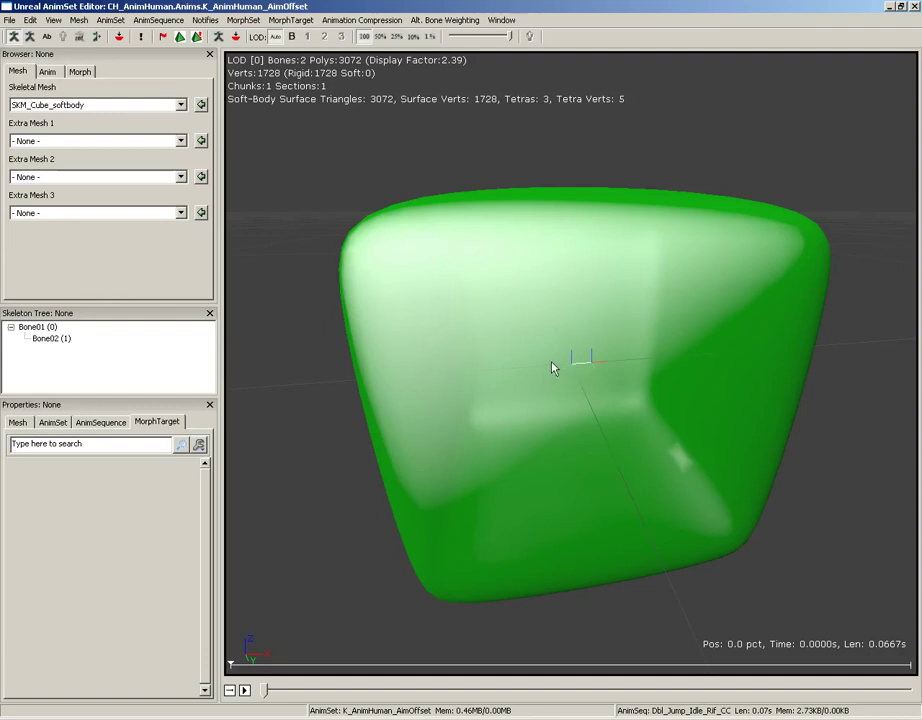
{"action": "right_click_drag", "start_coordinate": [698, 184], "coordinate": [722, 232]}
{"action": "left_click_drag", "start_coordinate": [722, 232], "coordinate": [731, 185]}
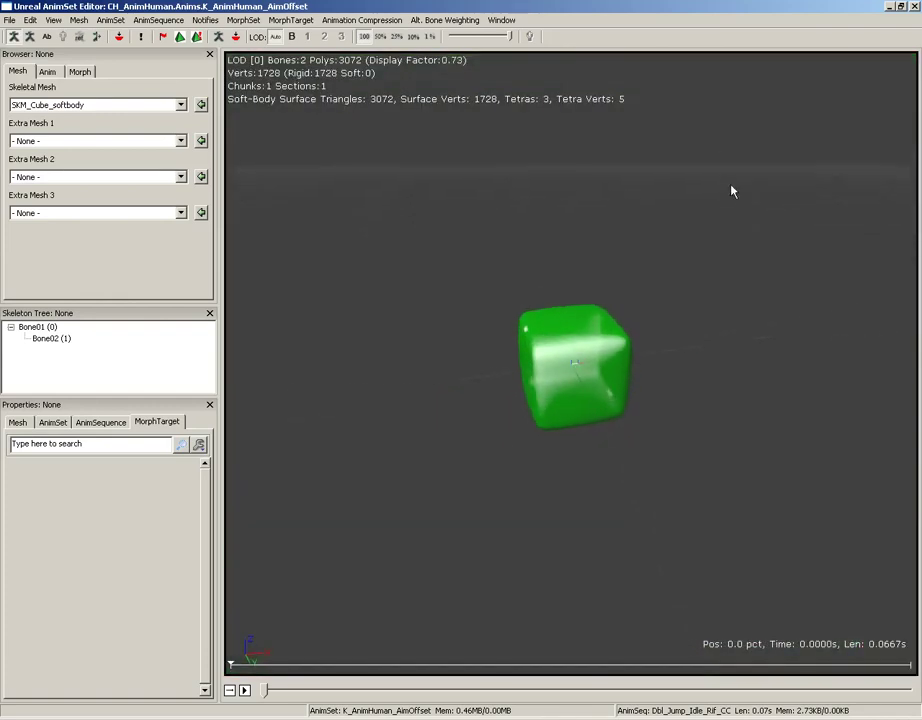
Enable Force CPUSkinning in the skeletal mesh properties, keeping Use Simple Box Collision enabled
{"action": "left_click", "coordinate": [19, 423]}
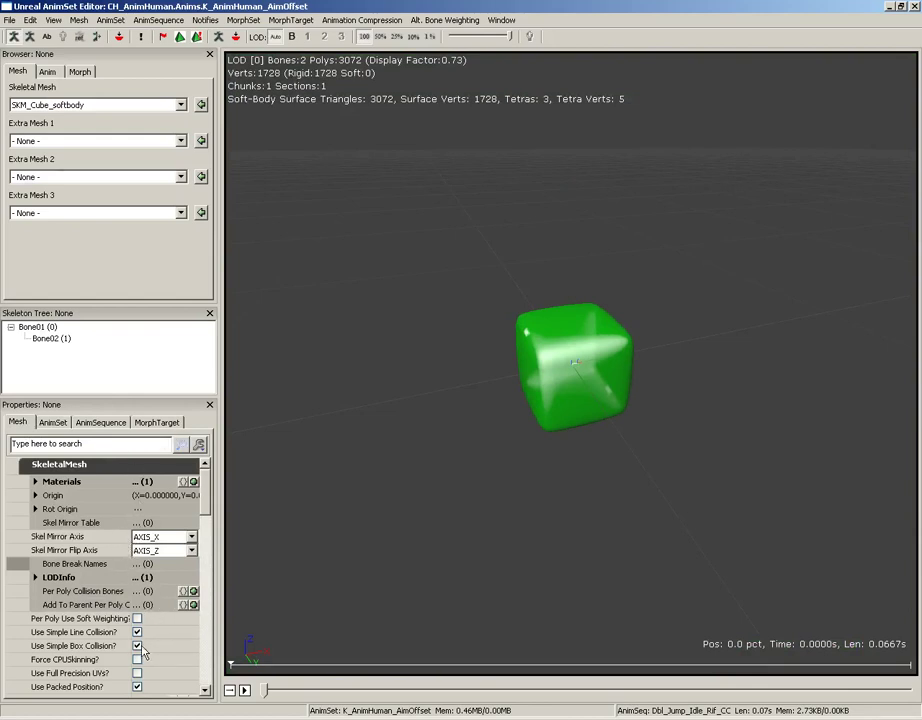
{"action": "left_click", "coordinate": [137, 646]}
{"action": "left_click", "coordinate": [137, 646]}
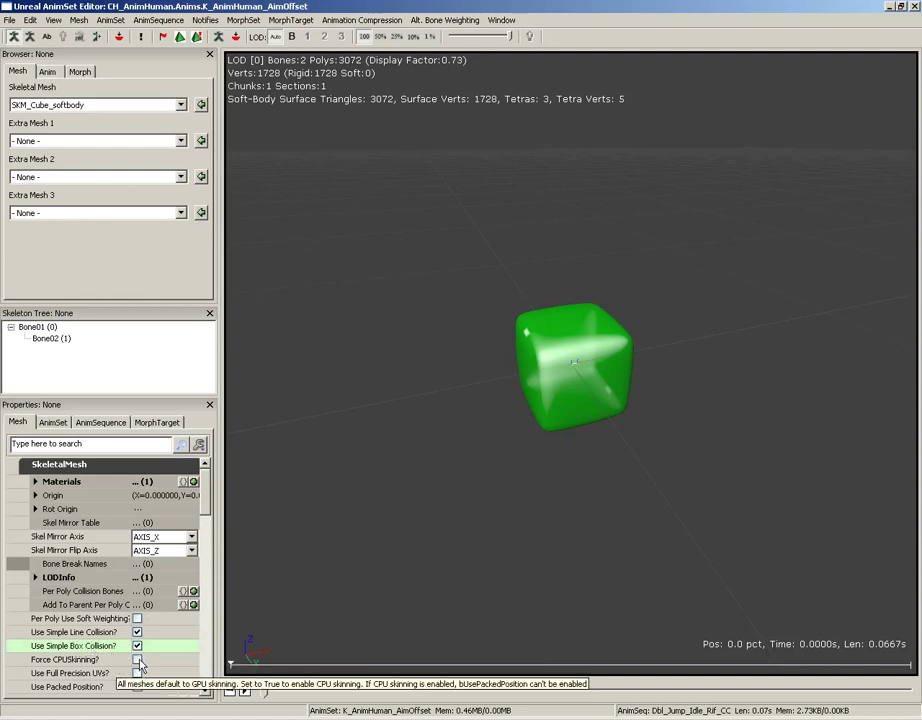
{"action": "left_click", "coordinate": [137, 660]}
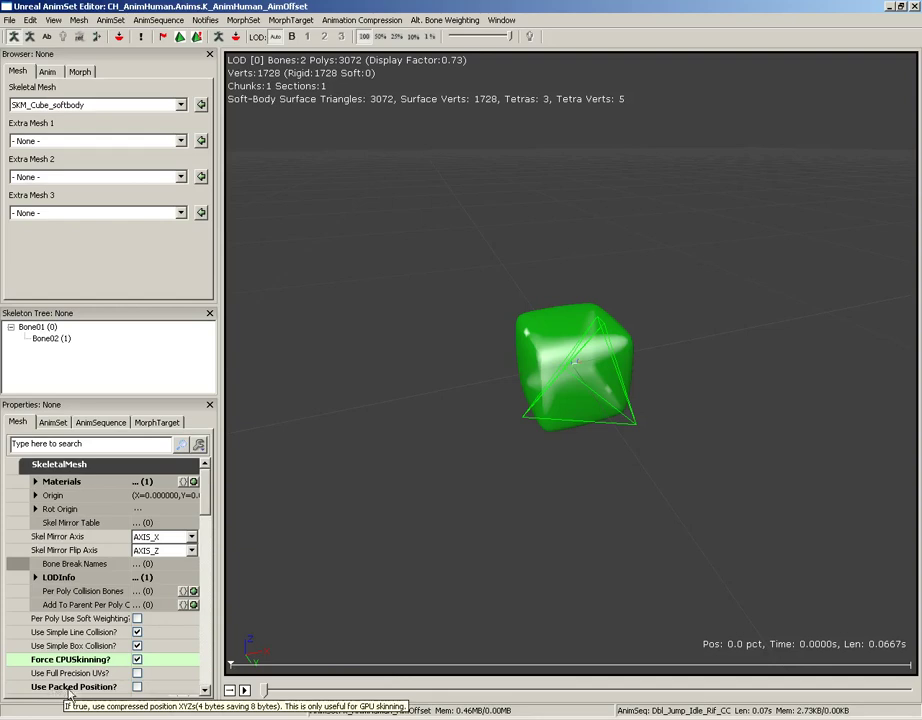
{"action": "left_click_drag", "start_coordinate": [452, 468], "coordinate": [888, 389]}
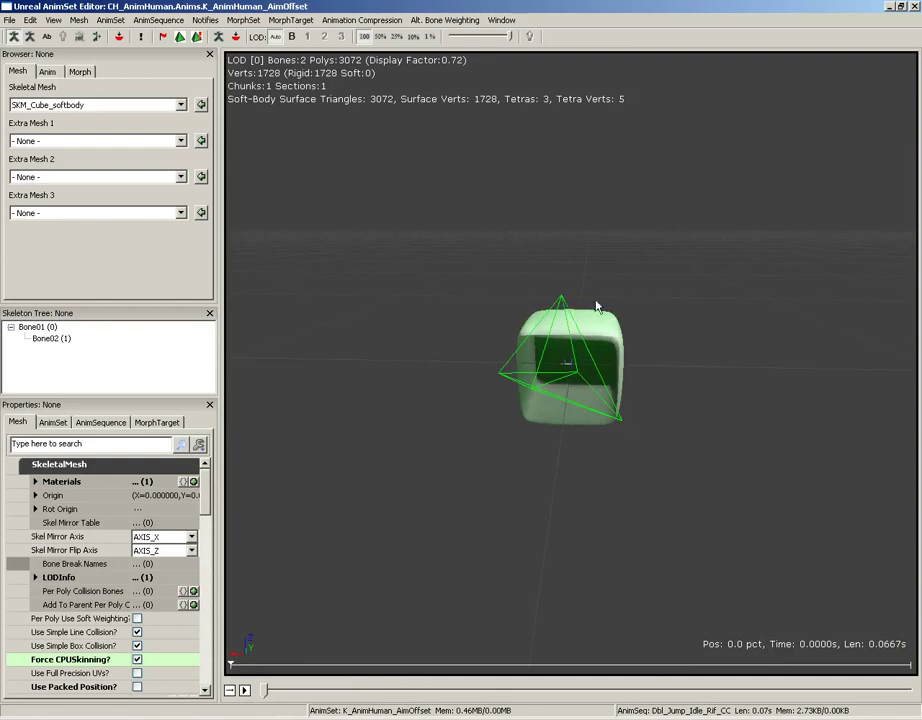
{"action": "left_click_drag", "start_coordinate": [593, 346], "coordinate": [350, 452]}
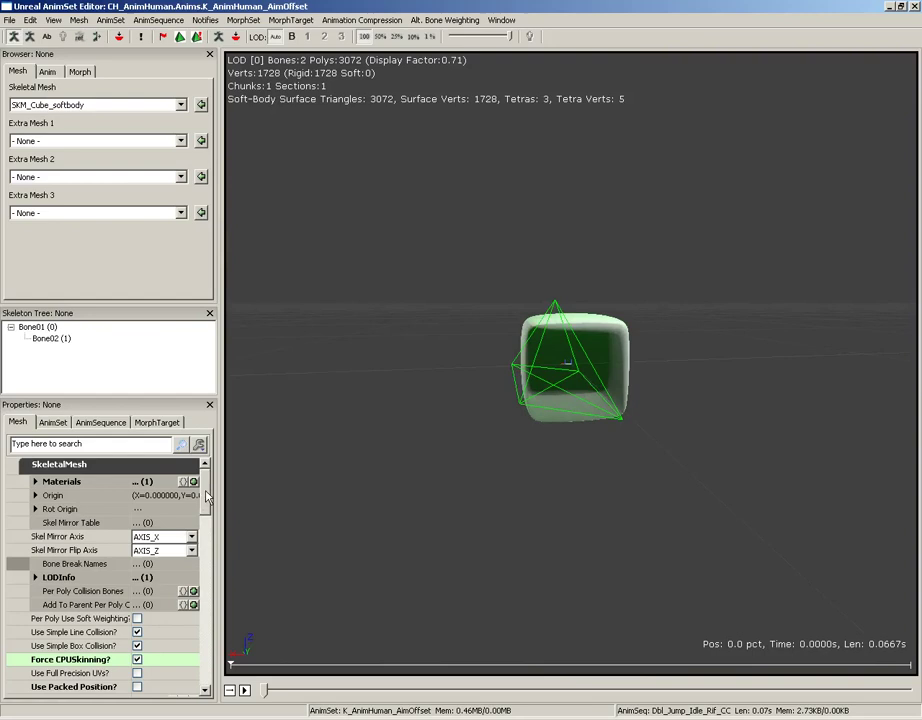
Add one entry to the mesh's Soft Body Bones list and set it to Bone01
{"action": "left_click_drag", "start_coordinate": [206, 491], "coordinate": [204, 640]}
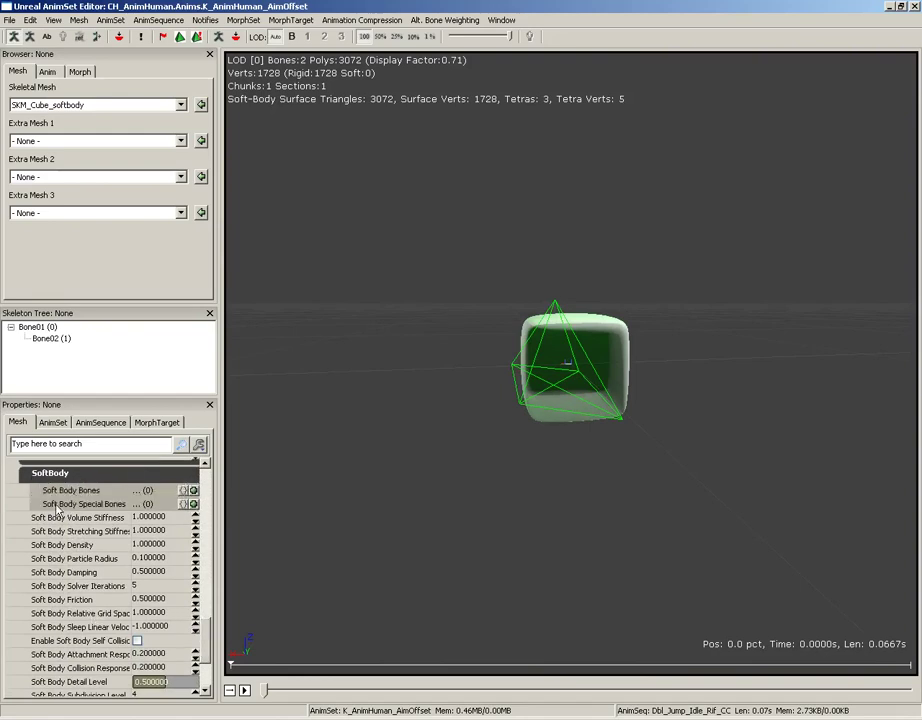
{"action": "mouse_move", "coordinate": [57, 497]}
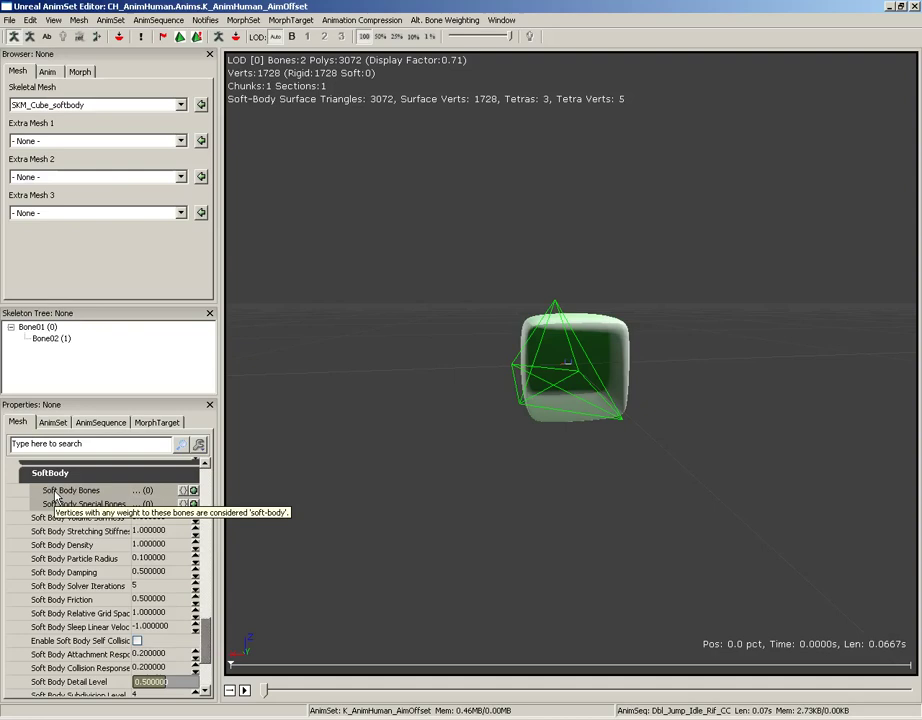
{"action": "left_click", "coordinate": [184, 490]}
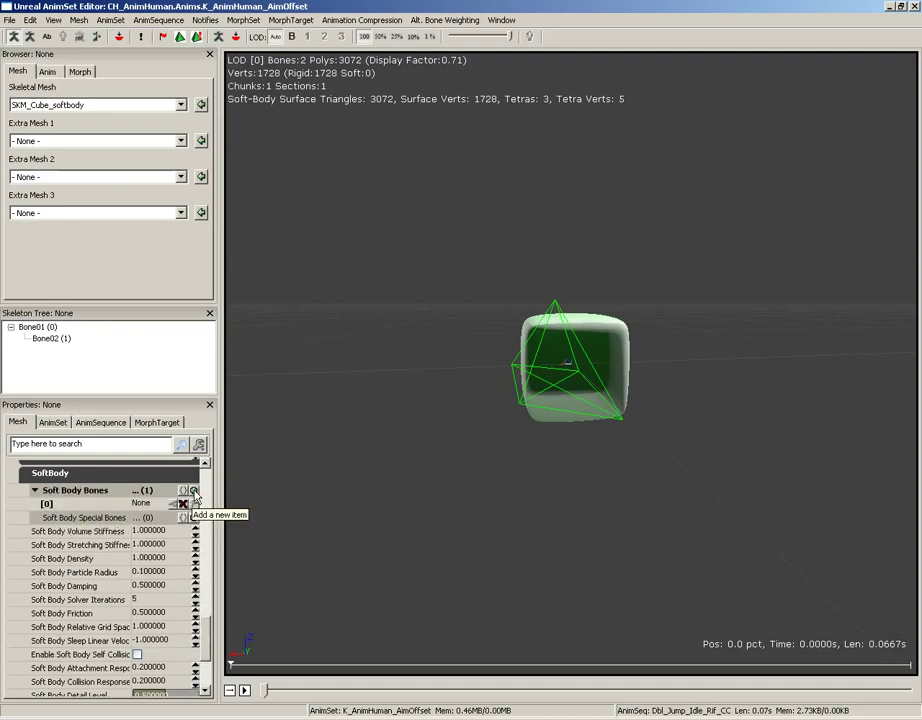
{"action": "left_click", "coordinate": [148, 503]}
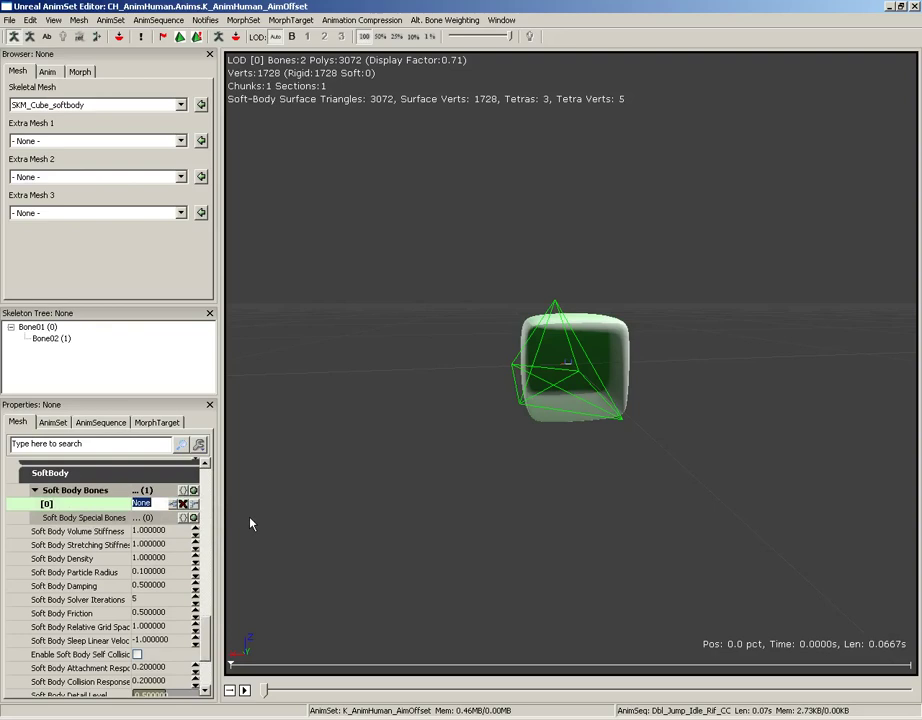
{"action": "type", "text": "Bone01"}
{"action": "key", "text": "Return"}
Generate the soft-body tetrahedron mesh for the cube with the default detail and subdivision levels
{"action": "left_click_drag", "start_coordinate": [403, 430], "coordinate": [379, 483]}
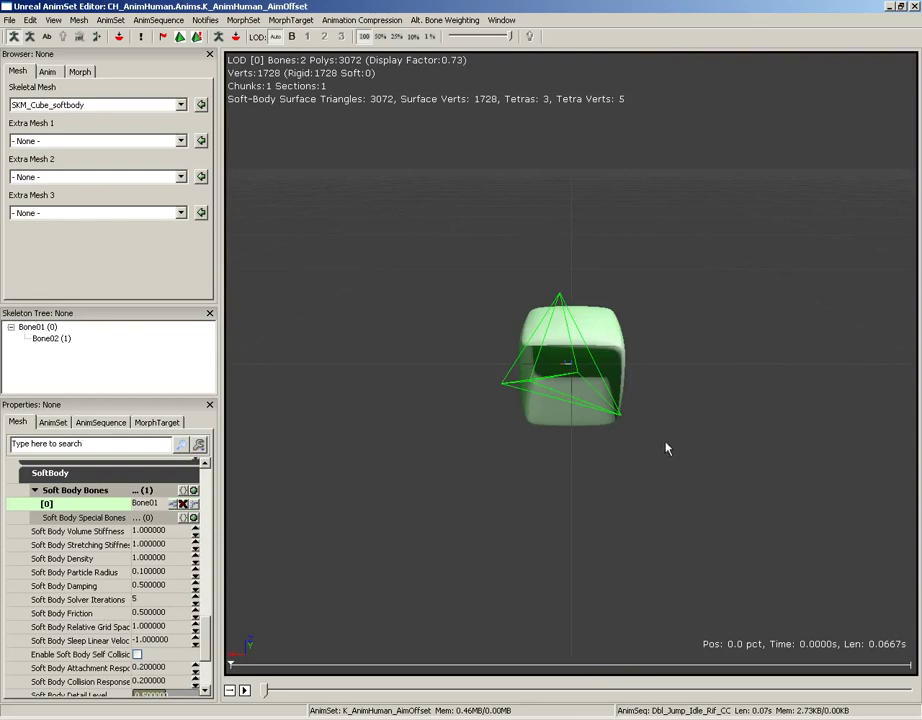
{"action": "left_click_drag", "start_coordinate": [593, 449], "coordinate": [515, 437]}
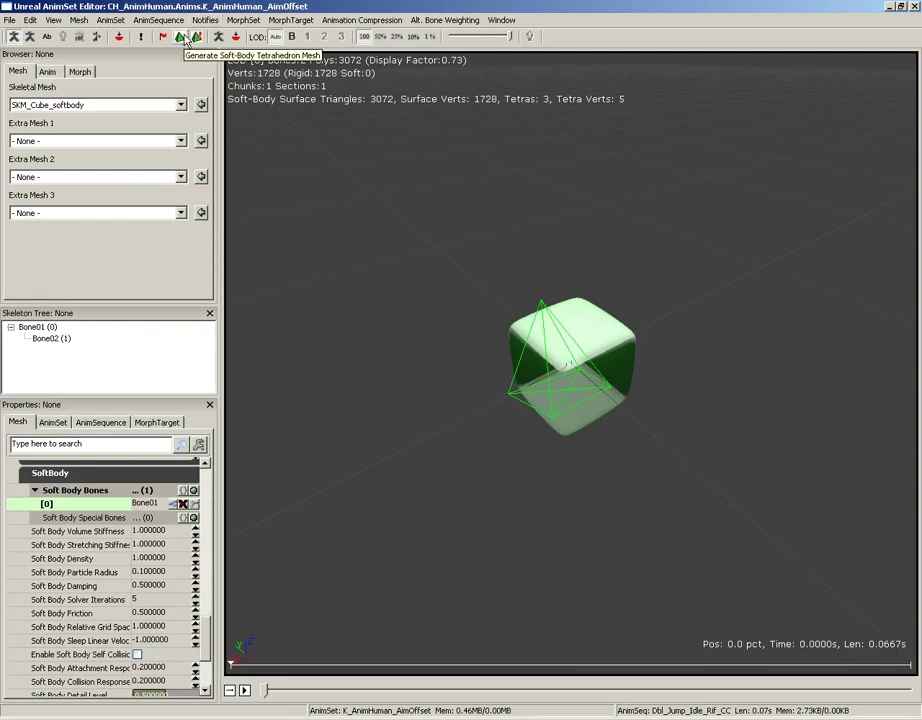
{"action": "left_click", "coordinate": [184, 37]}
{"action": "left_click_drag", "start_coordinate": [457, 367], "coordinate": [616, 257]}
{"action": "left_click_drag", "start_coordinate": [503, 357], "coordinate": [305, 342]}
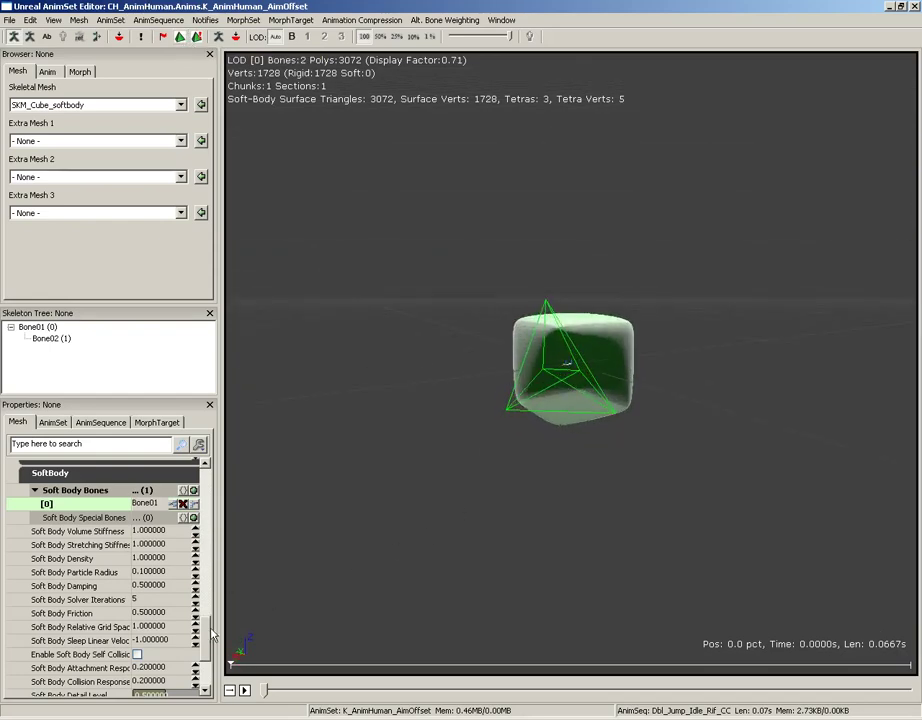
Set the Soft Body Detail Level to 1 and the Soft Body Subdivision Level to 9
{"action": "scroll", "coordinate": [209, 632], "scroll_direction": "down", "scroll_amount": 1}
{"action": "left_click_drag", "start_coordinate": [209, 632], "coordinate": [208, 655]}
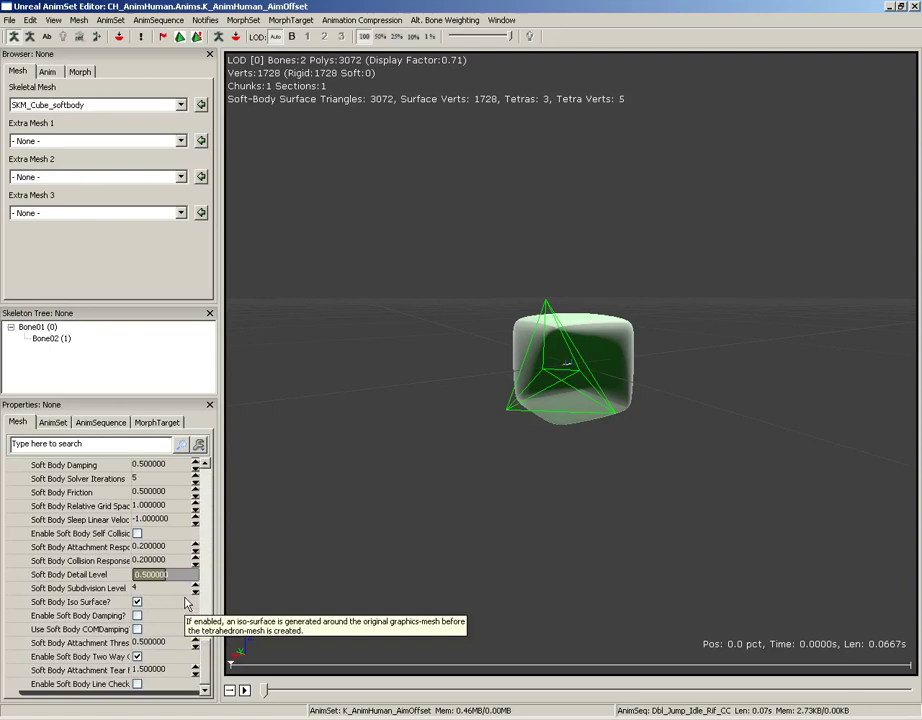
{"action": "left_click", "coordinate": [155, 578]}
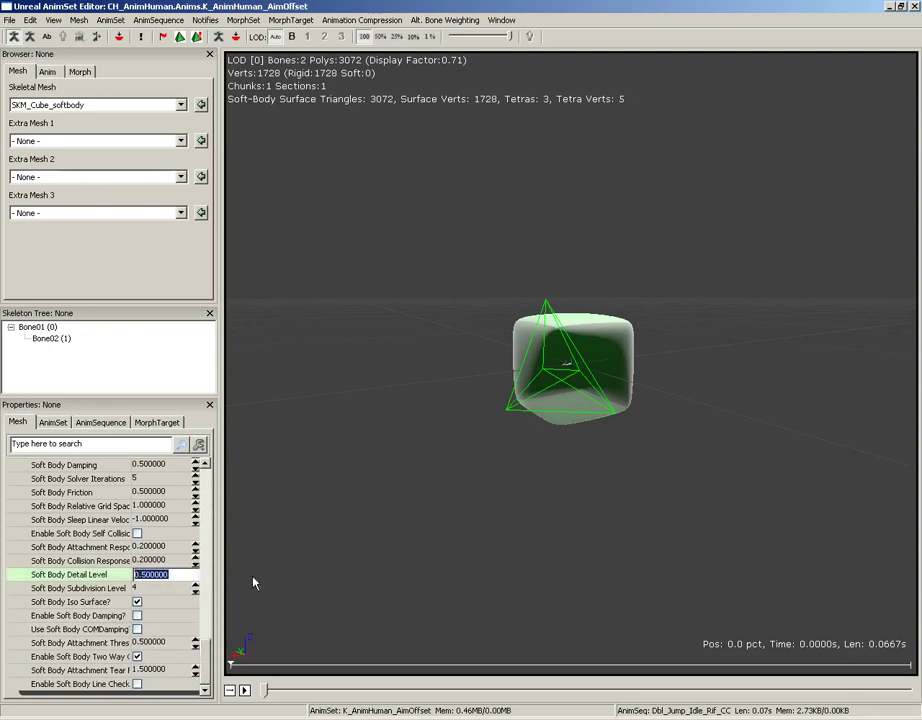
{"action": "type", "text": "1"}
{"action": "key", "text": "Return"}
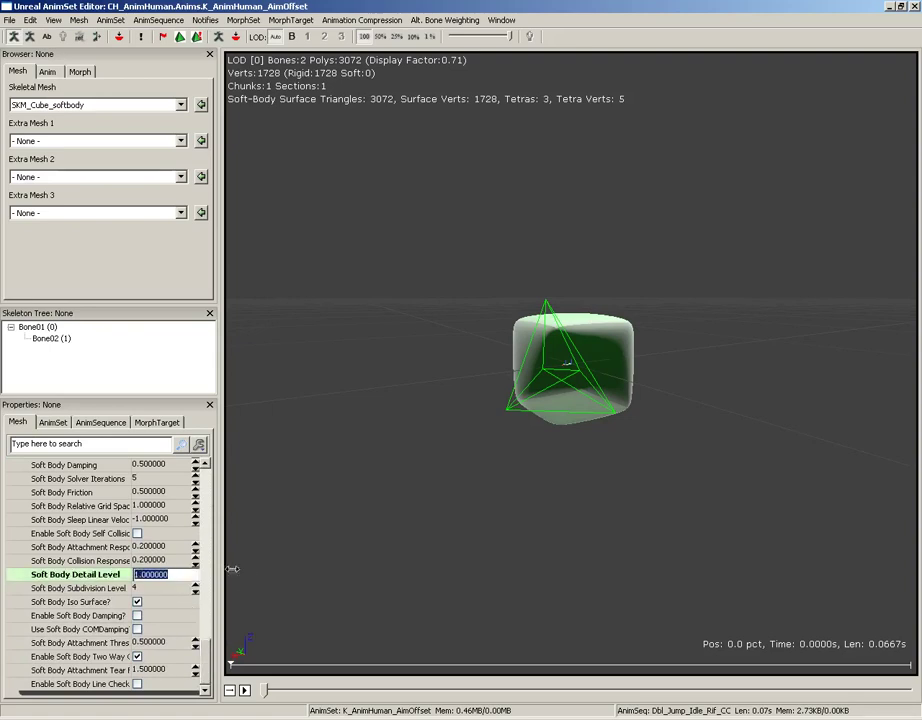
{"action": "left_click", "coordinate": [50, 589]}
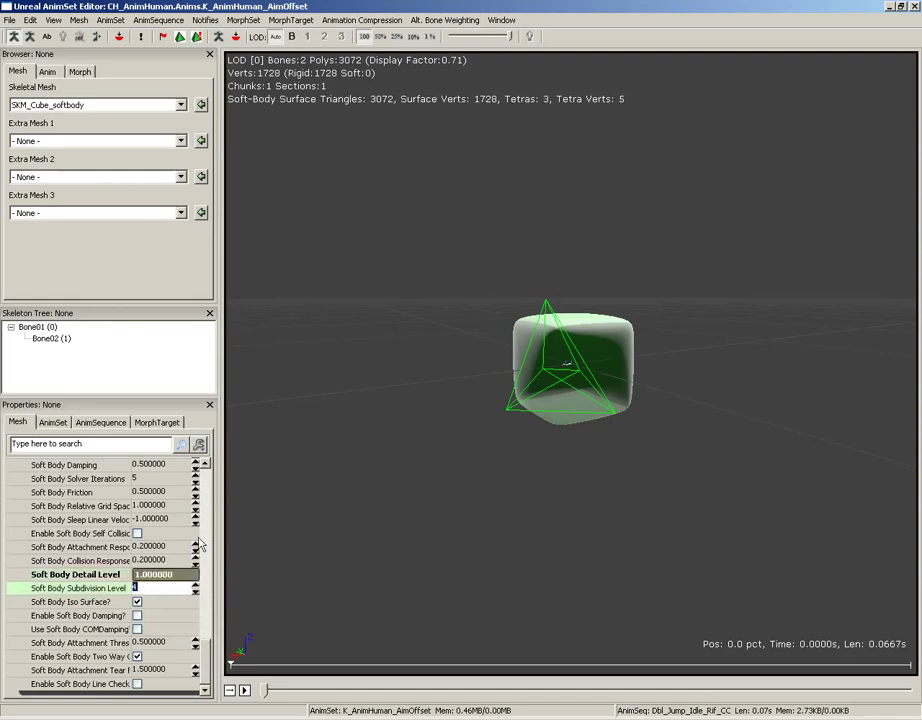
{"action": "type", "text": "3"}
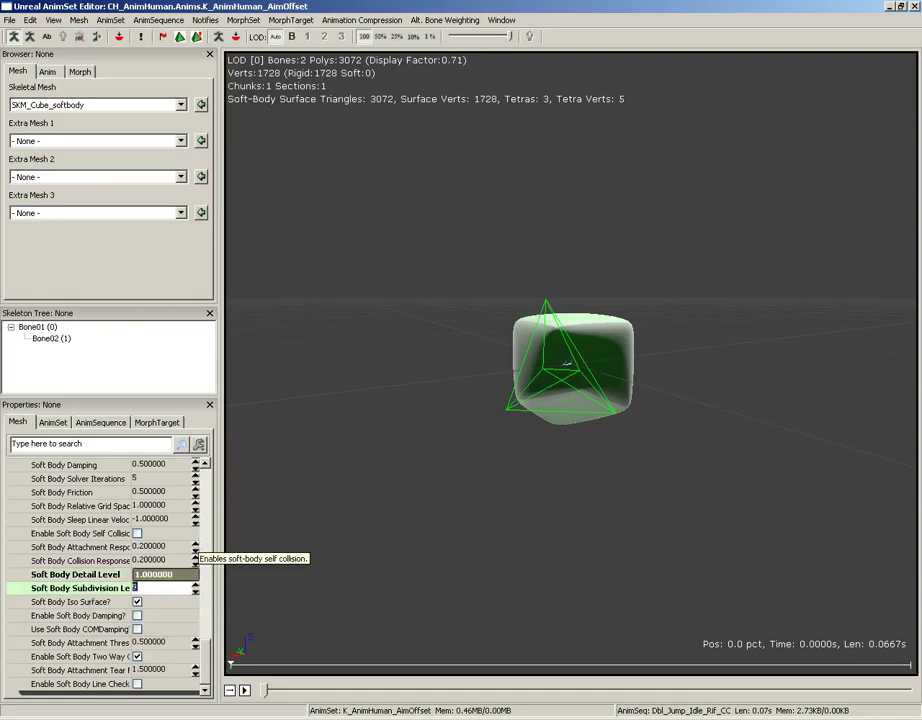
Regenerate the cube's soft-body tetrahedron mesh using the new detail and subdivision levels
{"action": "left_click", "coordinate": [181, 38]}
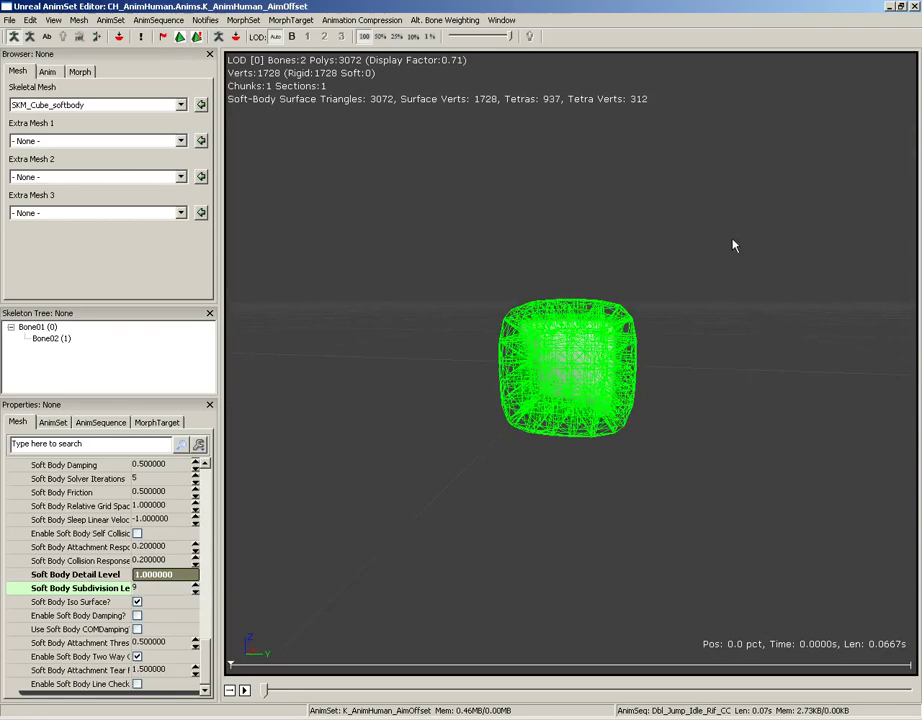
{"action": "scroll", "coordinate": [730, 242], "scroll_direction": "up", "scroll_amount": 4}
{"action": "mouse_move", "coordinate": [734, 239]}
{"action": "left_mouse_down"}
{"action": "mouse_move", "coordinate": [420, 243]}
{"action": "mouse_move", "coordinate": [750, 245]}
{"action": "left_mouse_up"}
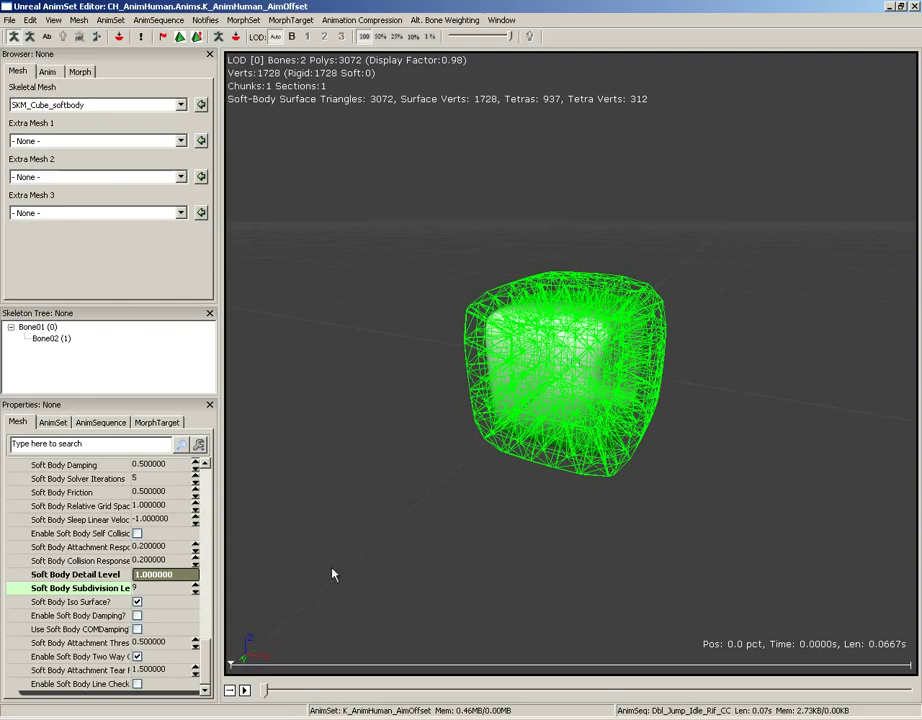
Set the Soft Body Stretching Stiffness of the cube mesh to 0.25
{"action": "scroll", "coordinate": [208, 660], "scroll_direction": "up", "scroll_amount": 1}
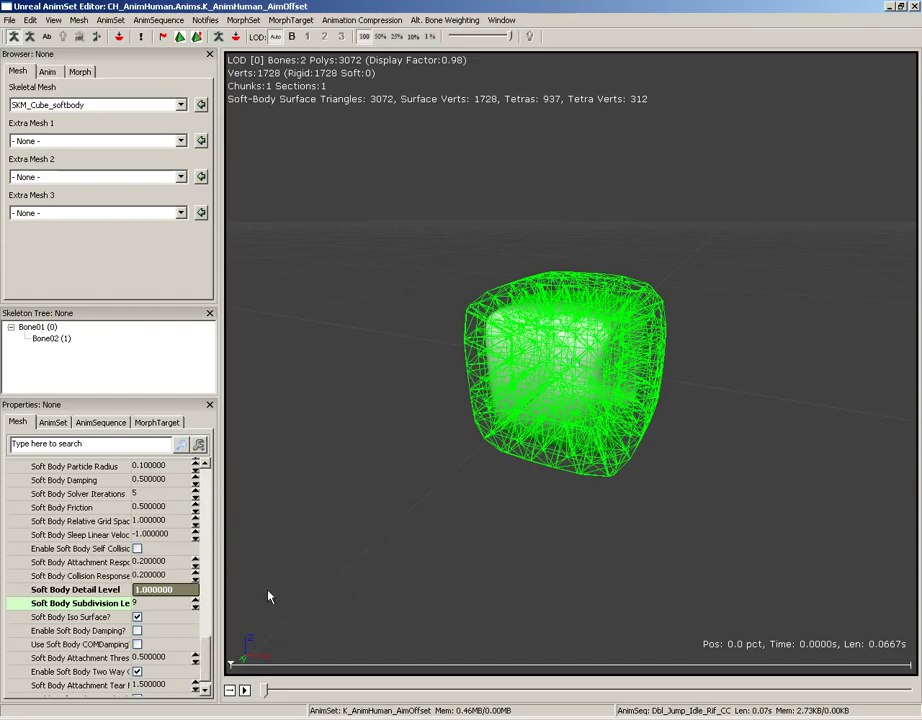
{"action": "scroll", "coordinate": [185, 607], "scroll_direction": "up", "scroll_amount": 4}
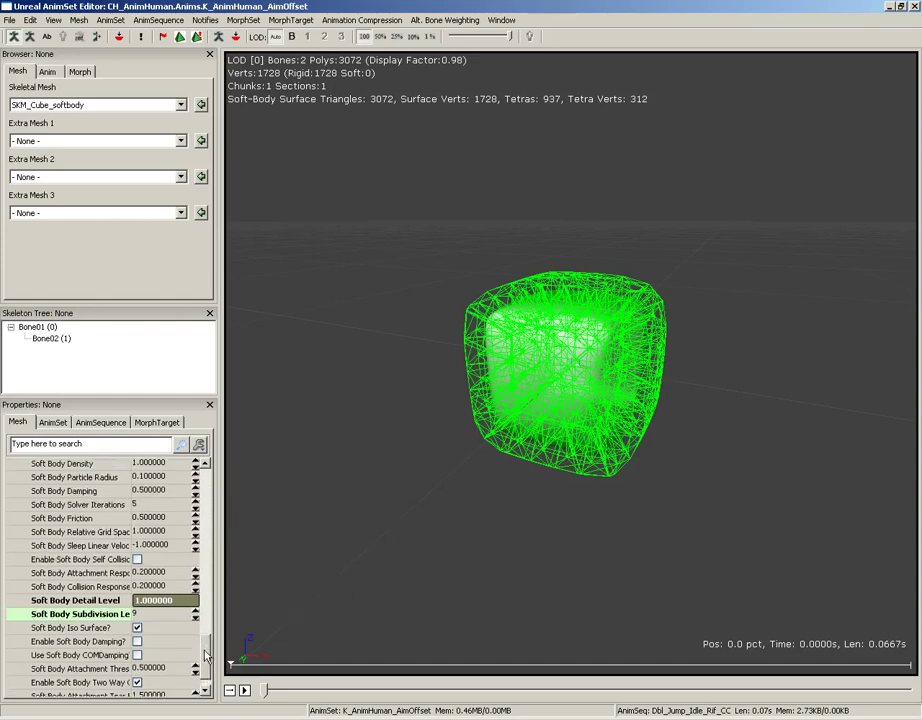
{"action": "left_click", "coordinate": [148, 540]}
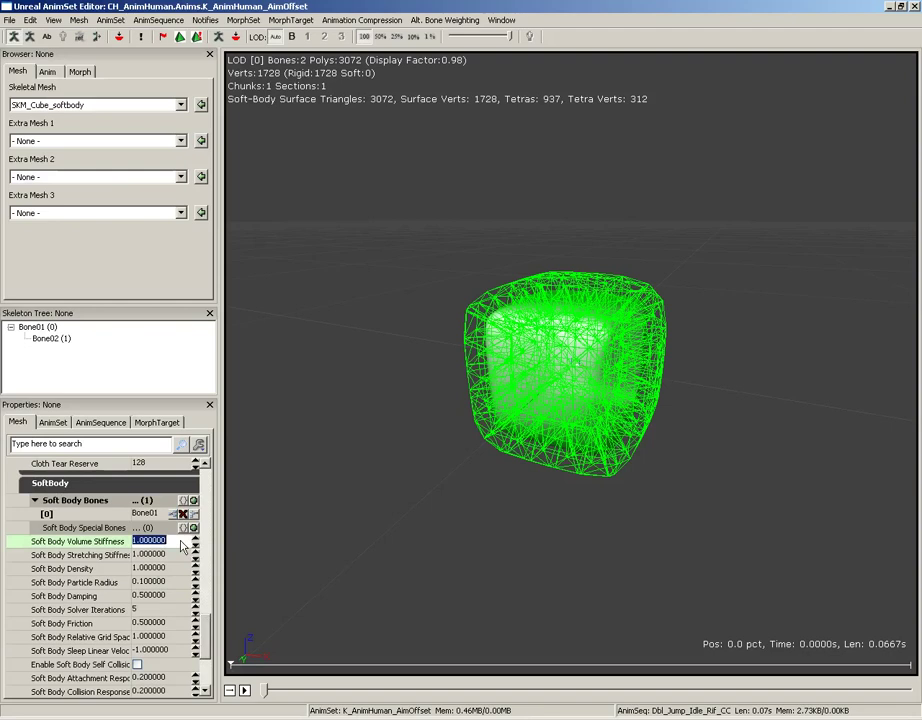
{"action": "left_click", "coordinate": [163, 555]}
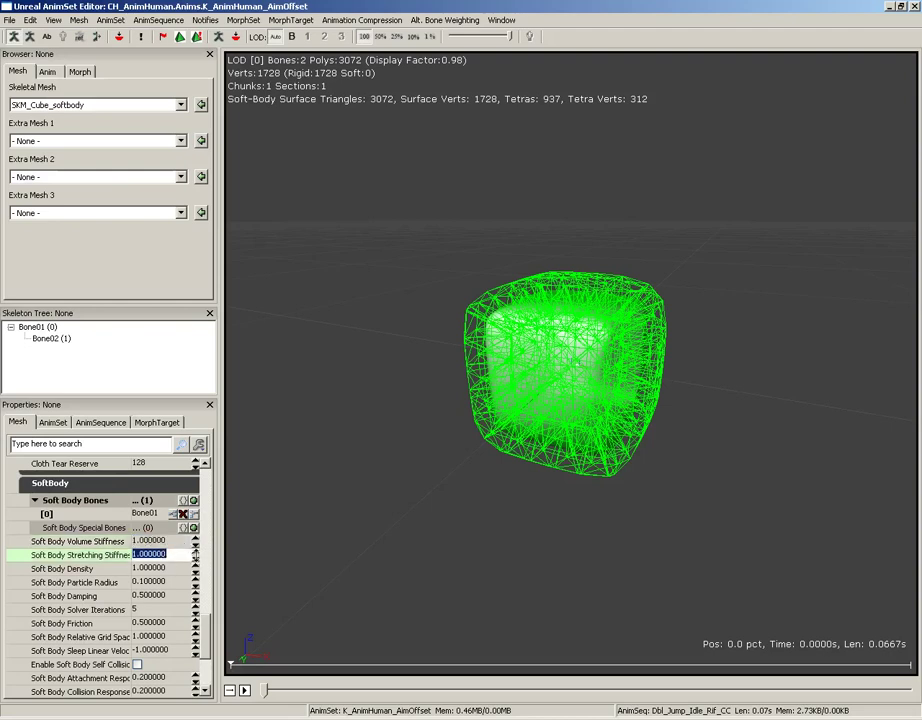
{"action": "type", "text": "0.25"}
{"action": "key", "text": "Return"}
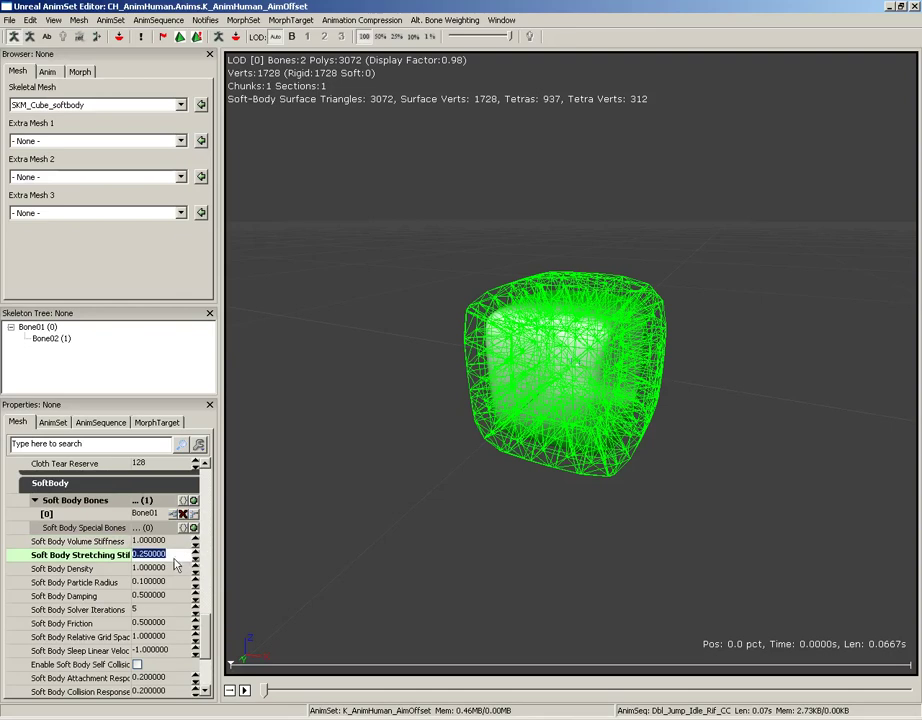
Set the Soft Body Particle Radius of the cube mesh to 1
{"action": "left_click", "coordinate": [170, 584]}
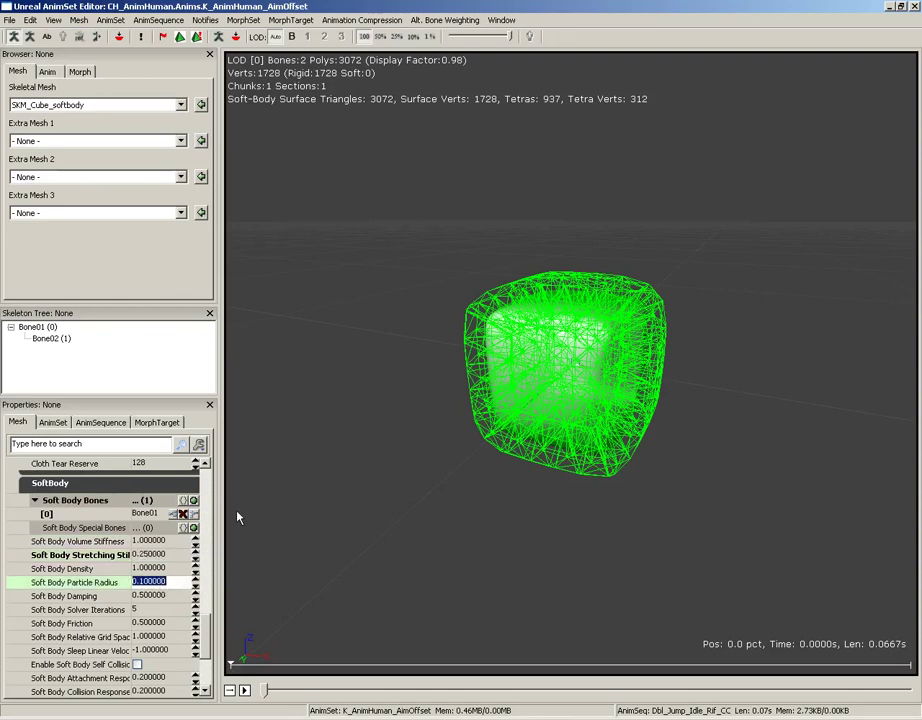
{"action": "left_click", "coordinate": [172, 585]}
{"action": "left_click_drag", "start_coordinate": [171, 585], "coordinate": [134, 584]}
{"action": "type", "text": "1"}
{"action": "key", "text": "Return"}
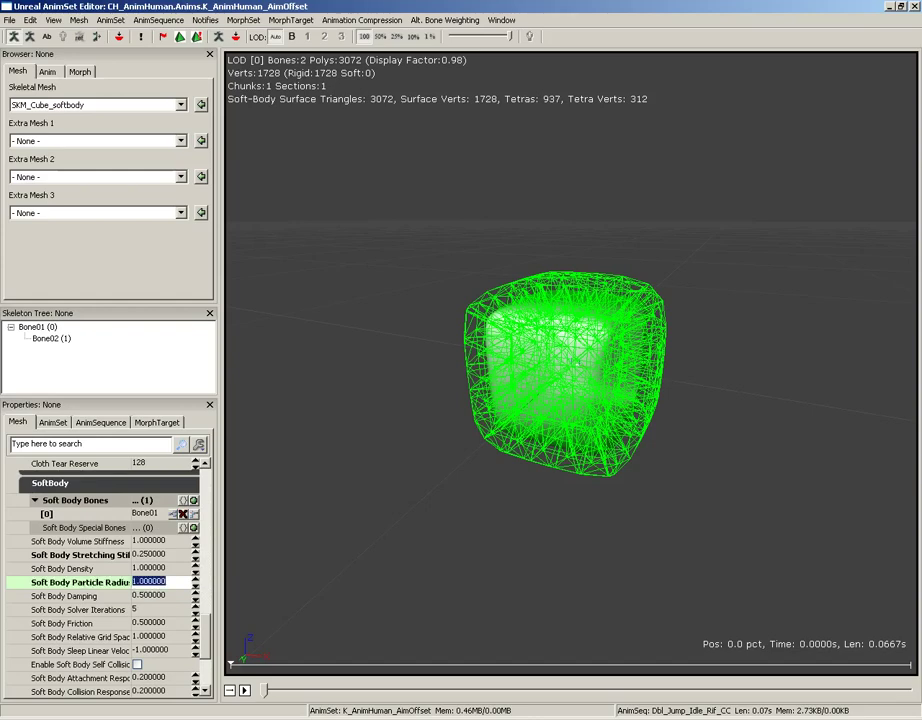
Set the Soft Body Particle Radius of the cube mesh to 0.1
{"action": "left_click_drag", "start_coordinate": [636, 465], "coordinate": [629, 507]}
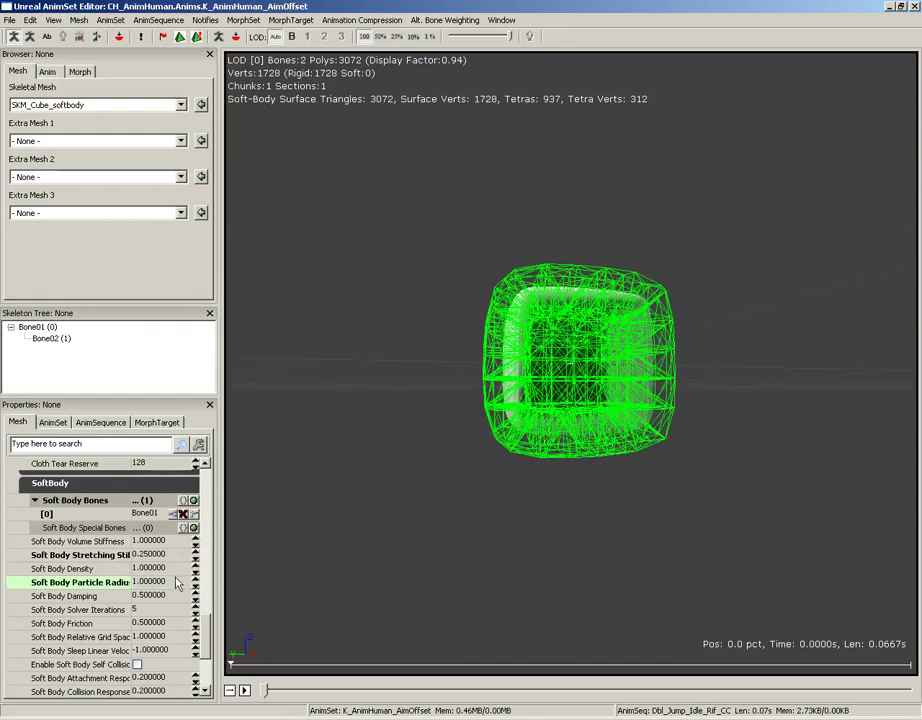
{"action": "left_click", "coordinate": [150, 582]}
{"action": "type", "text": "0.1"}
{"action": "key", "text": "Return"}
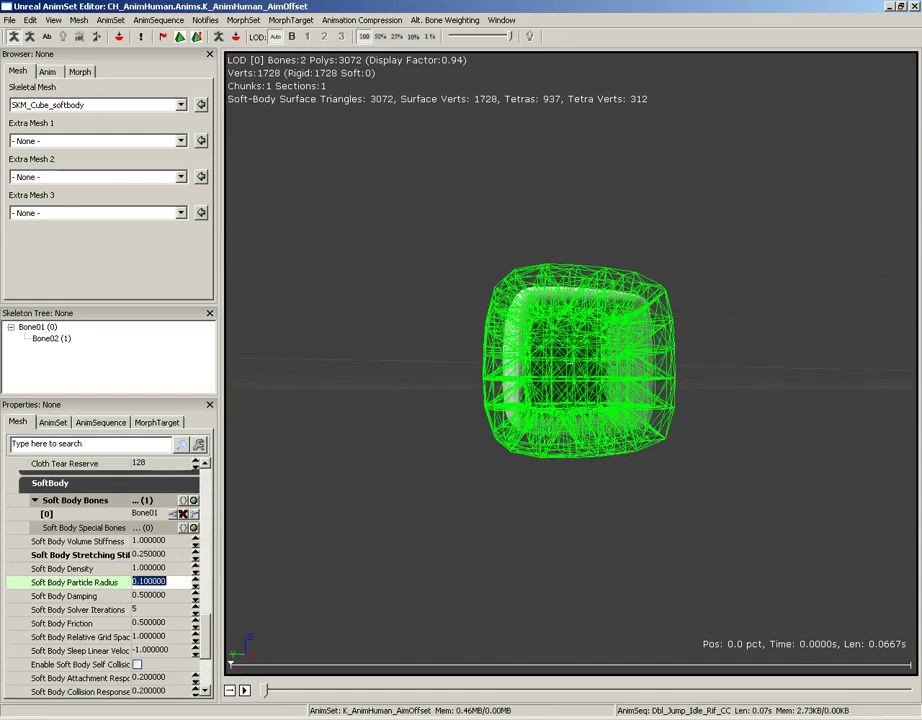
Turn on the soft-body preview simulation, inspect how the cube deforms, and close the AnimSet Editor
{"action": "left_click_drag", "start_coordinate": [384, 308], "coordinate": [272, 111]}
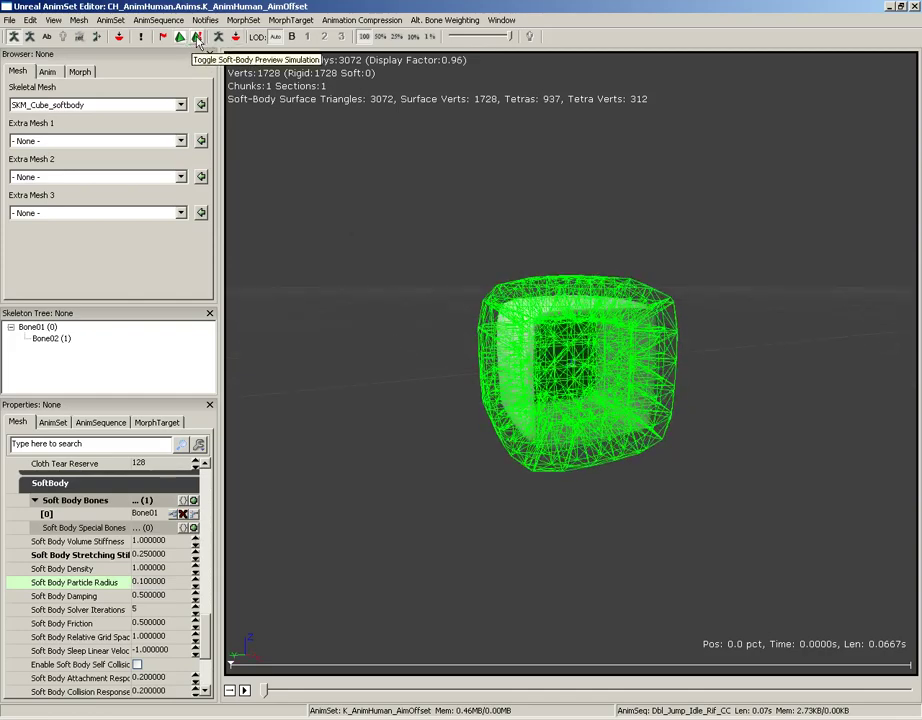
{"action": "left_click", "coordinate": [197, 40]}
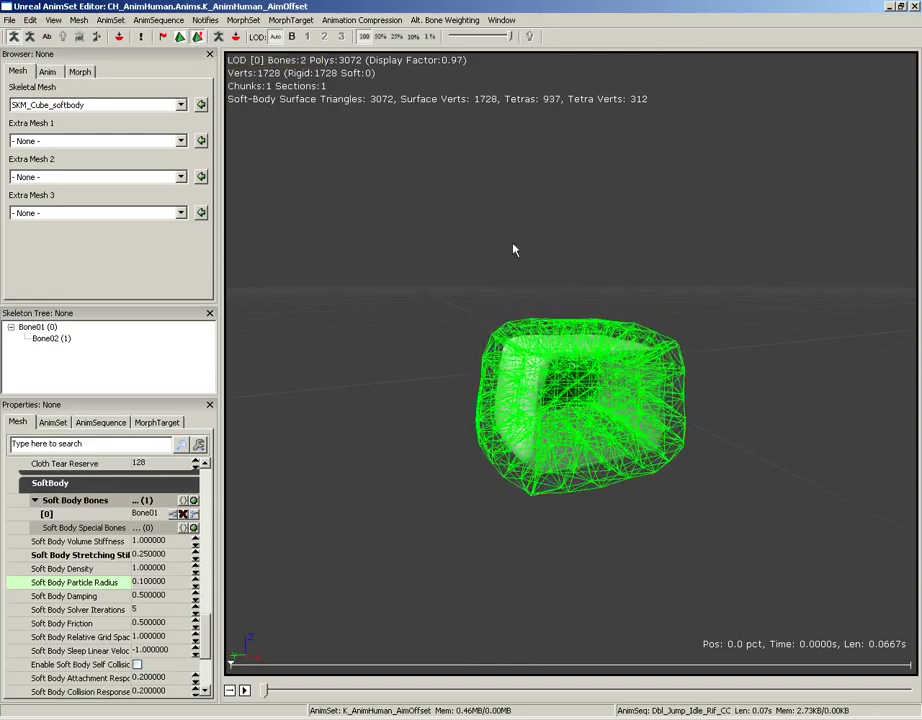
{"action": "left_click_drag", "start_coordinate": [659, 401], "coordinate": [566, 346]}
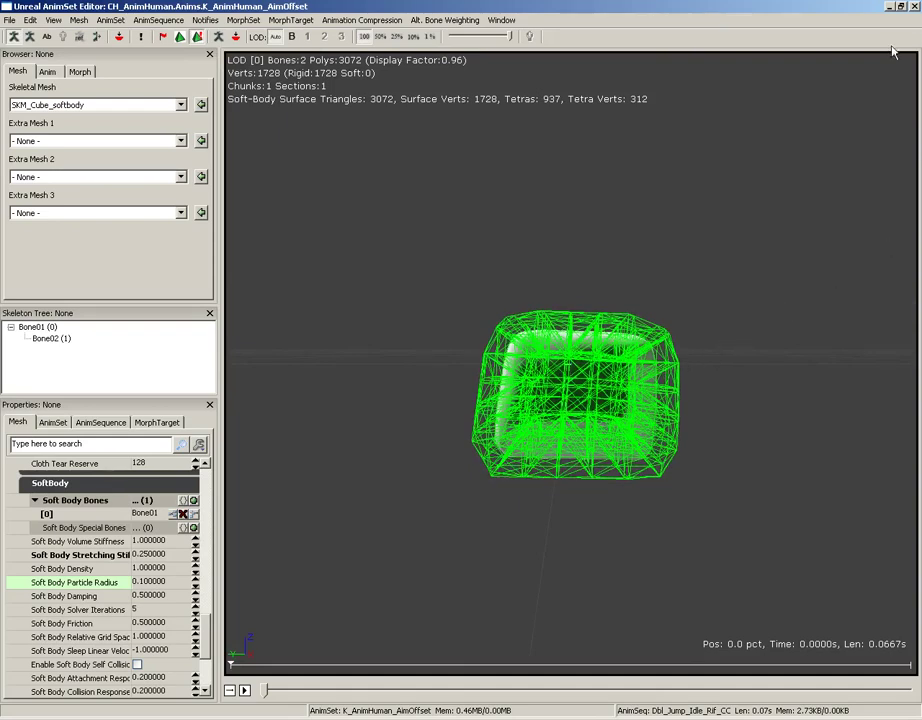
{"action": "left_click", "coordinate": [914, 6]}
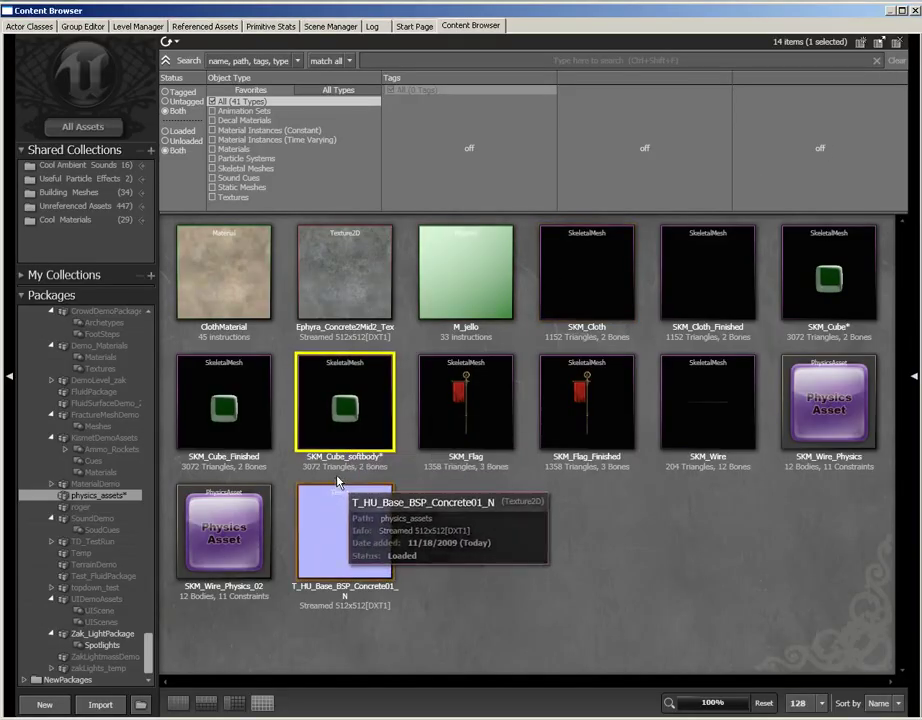
Add SKM_Cube_softbody to the level as a SkeletalMesh actor on the tiled floor and raise it into the air
{"action": "mouse_move", "coordinate": [325, 388]}
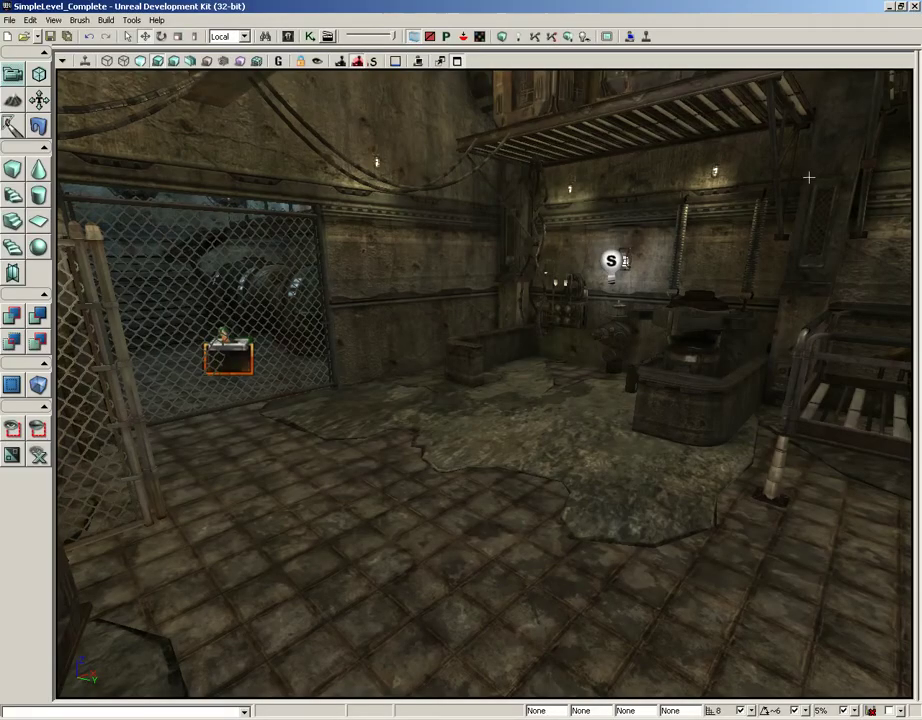
{"action": "right_click", "coordinate": [370, 531]}
{"action": "mouse_move", "coordinate": [420, 469]}
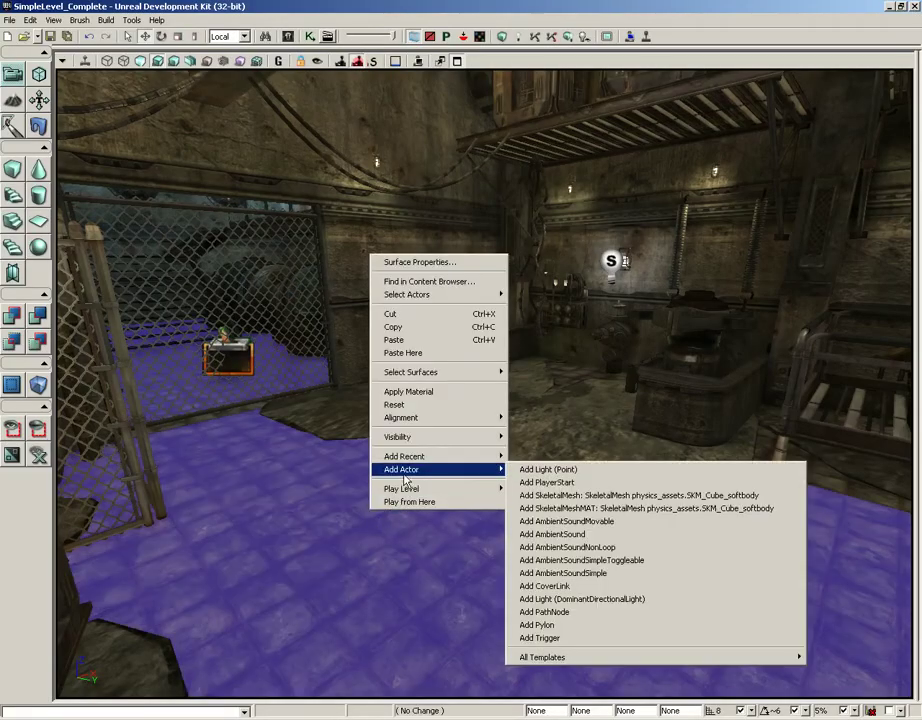
{"action": "left_click", "coordinate": [565, 494]}
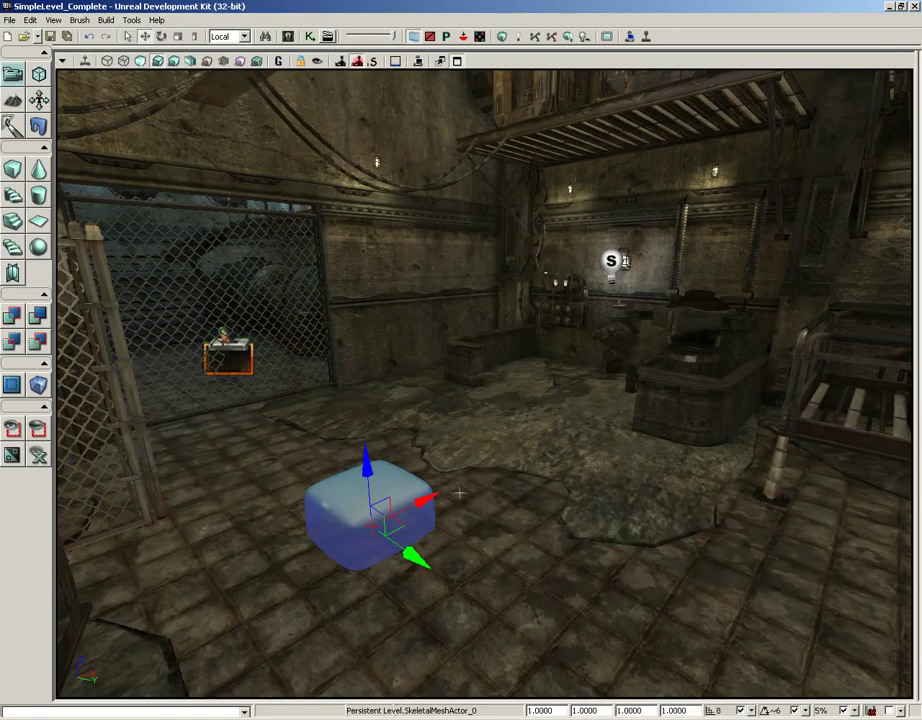
{"action": "left_click_drag", "start_coordinate": [380, 514], "coordinate": [364, 400]}
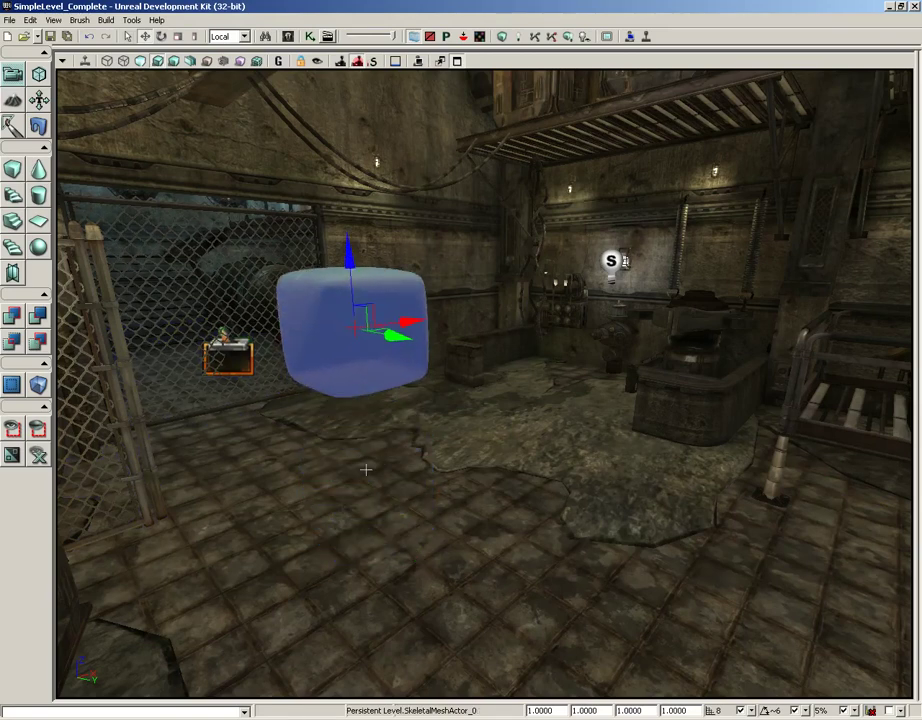
Set the Collision Type of the placed cube actor to COLLIDE_BlockWeapons
{"action": "key", "text": "F4"}
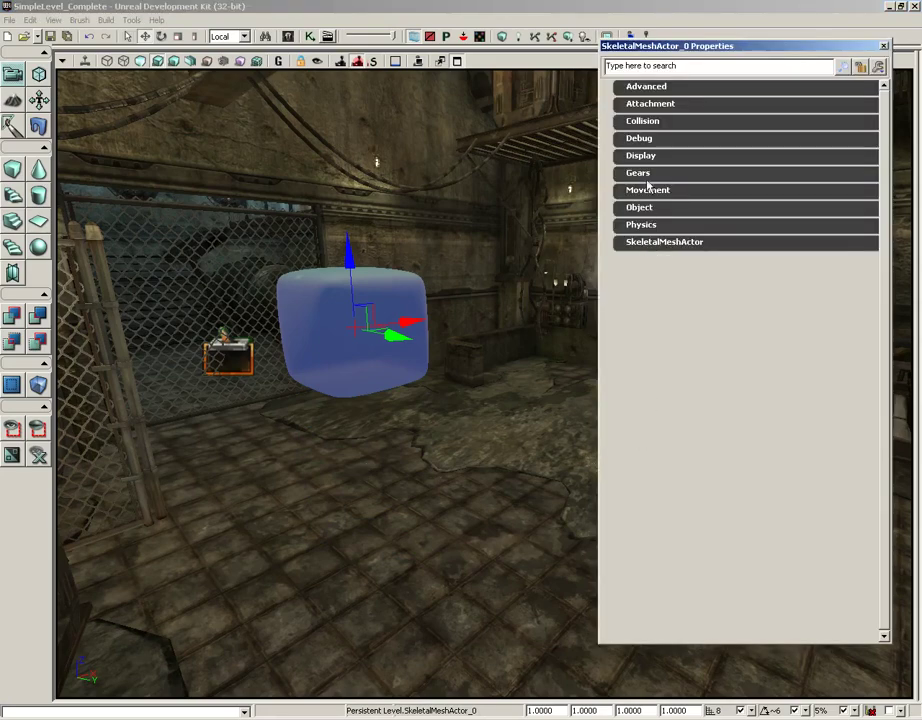
{"action": "left_click", "coordinate": [644, 124]}
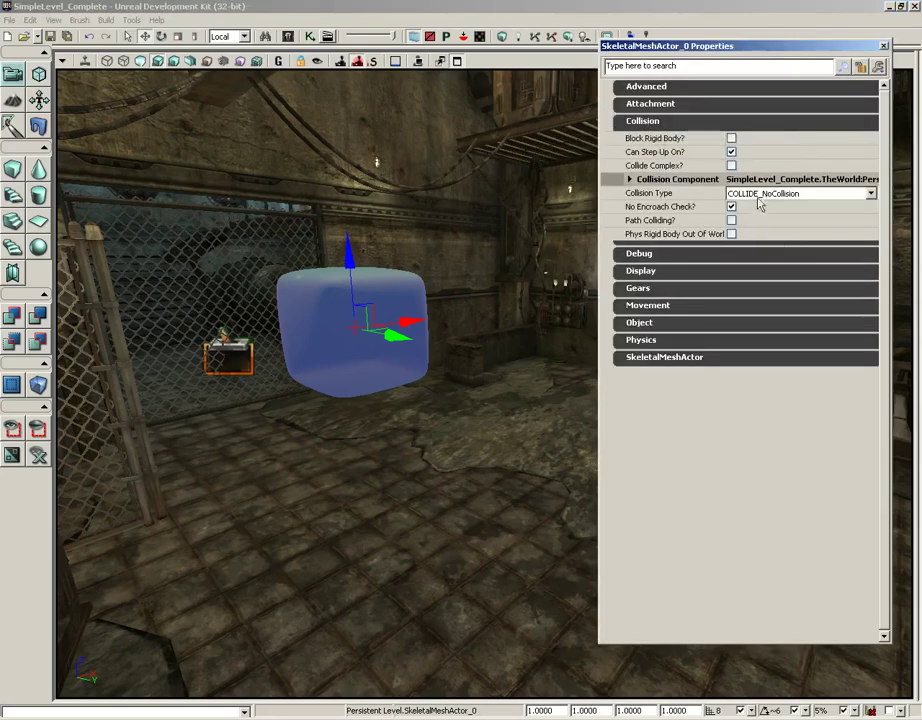
{"action": "left_click", "coordinate": [763, 194]}
{"action": "left_click", "coordinate": [770, 234]}
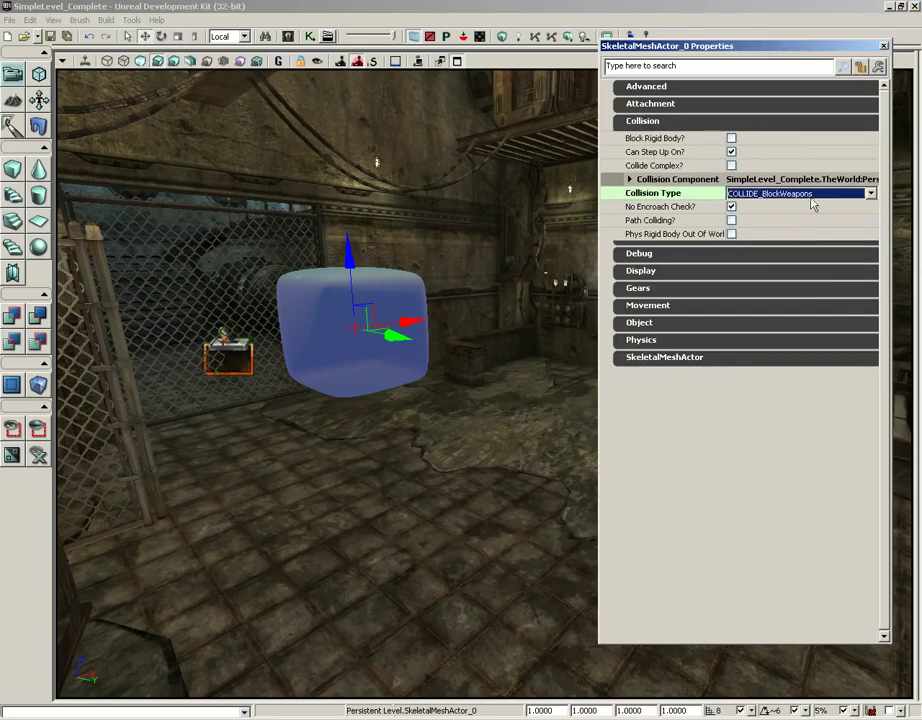
{"action": "left_click", "coordinate": [643, 121]}
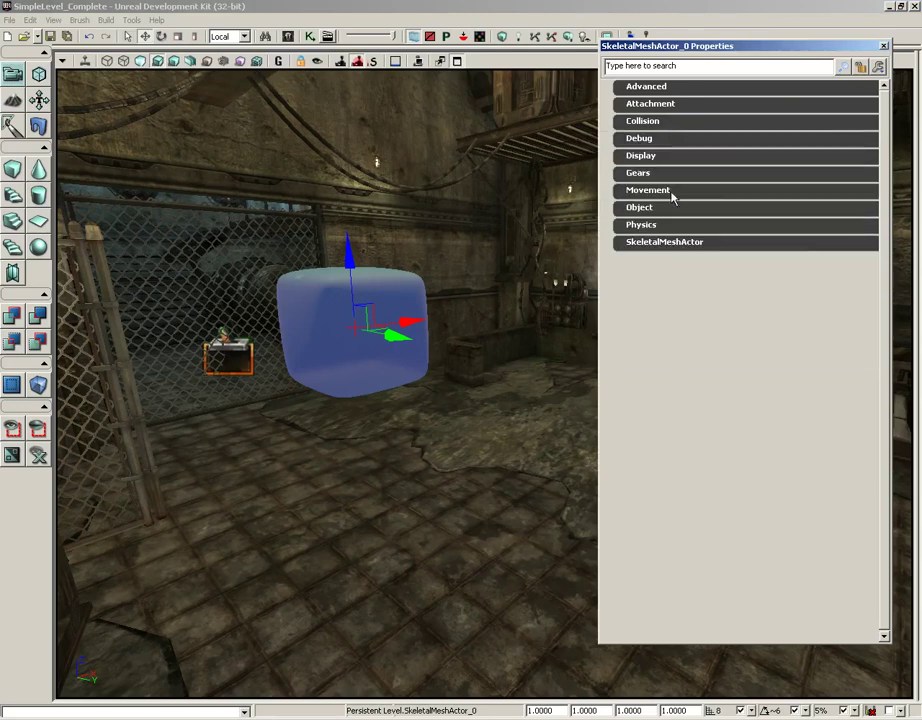
Enable Soft Body Simulation and Soft Body Awake On Startup in the cube's skeletal mesh component
{"action": "left_click", "coordinate": [642, 245]}
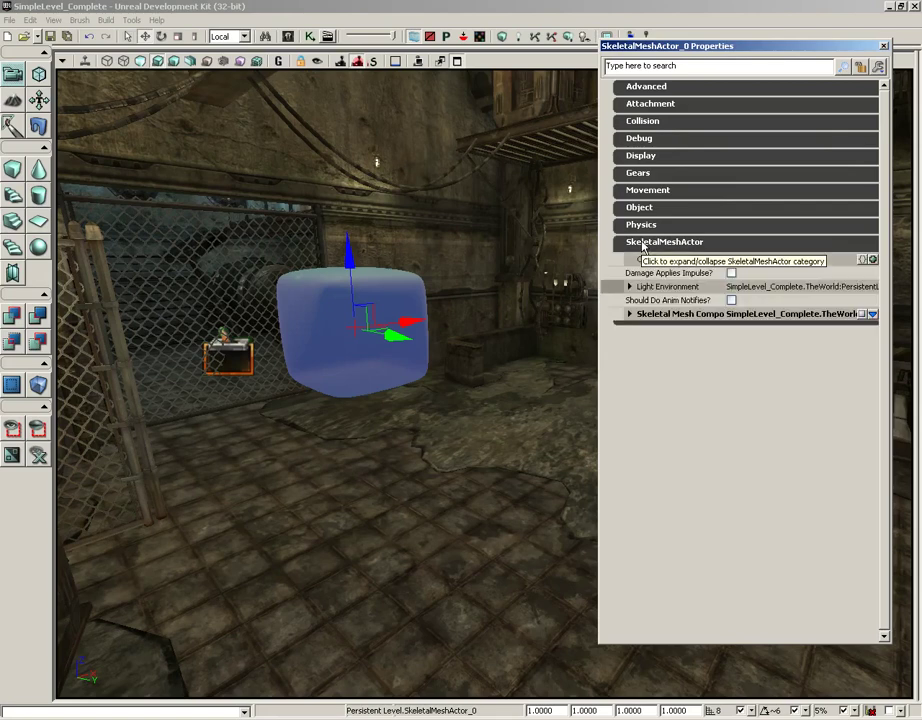
{"action": "left_click", "coordinate": [629, 314]}
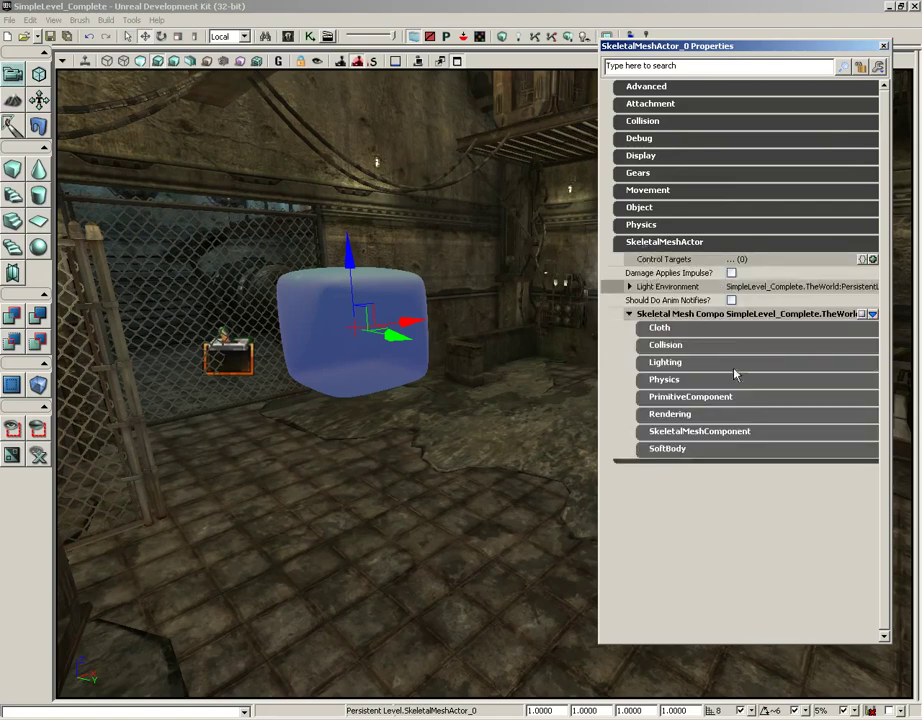
{"action": "left_click", "coordinate": [685, 453]}
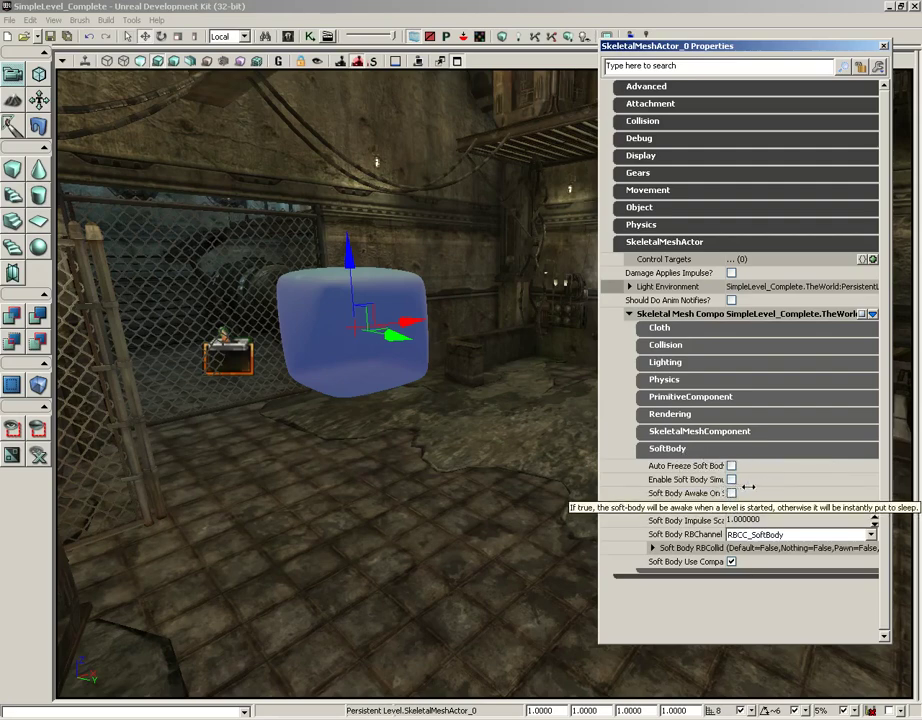
{"action": "left_click_drag", "start_coordinate": [761, 487], "coordinate": [799, 487]}
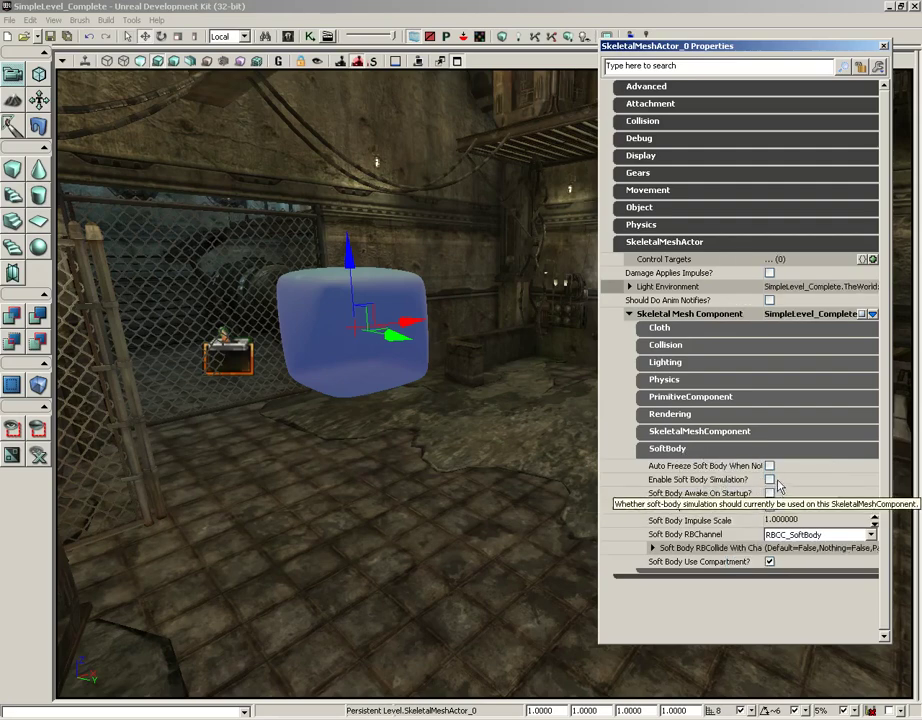
{"action": "left_click", "coordinate": [769, 480]}
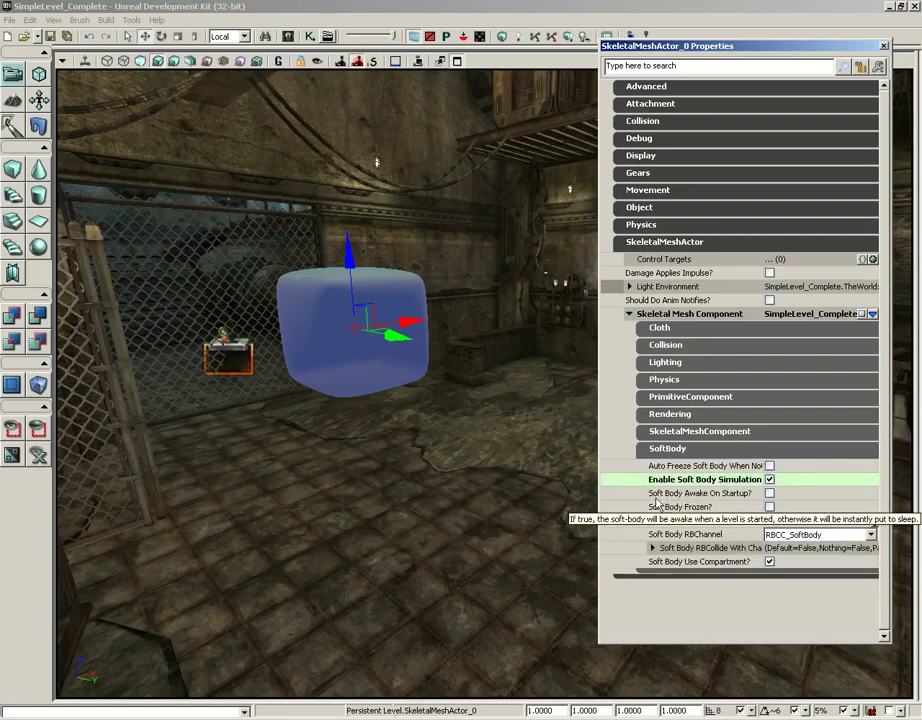
{"action": "left_click", "coordinate": [769, 494]}
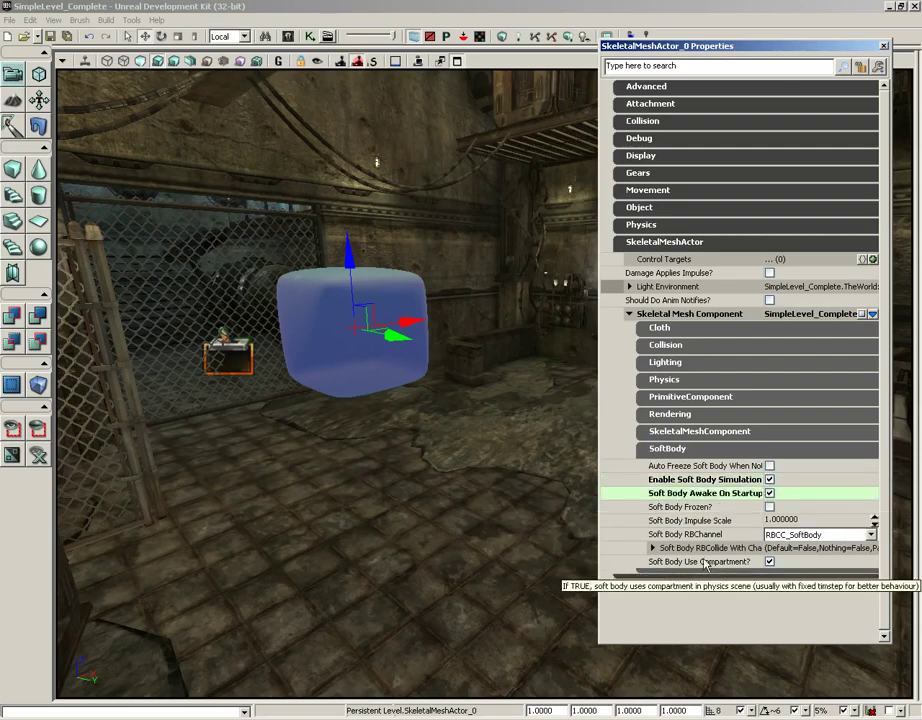
Make the cube's soft body collide with the Default and Gameplay Physics channels, and close its properties
{"action": "double_click", "coordinate": [665, 552]}
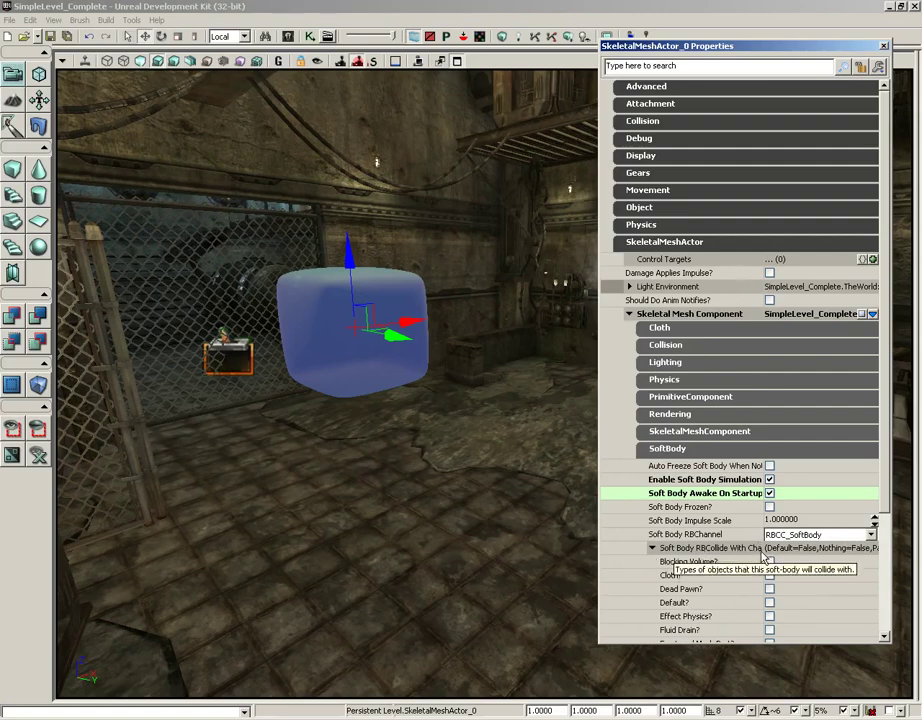
{"action": "scroll", "coordinate": [770, 484], "scroll_direction": "down", "scroll_amount": 4}
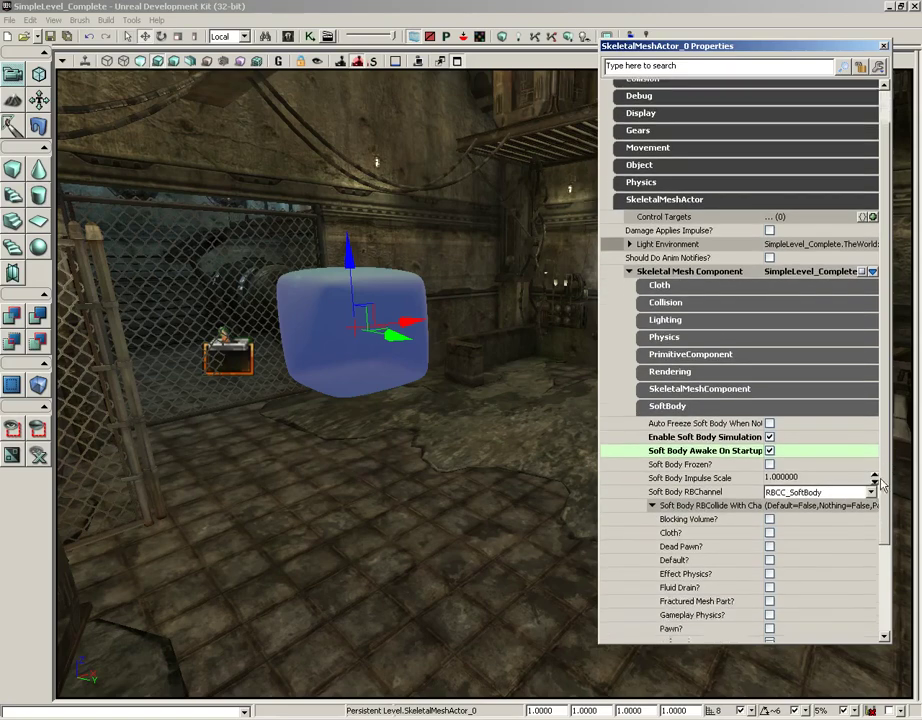
{"action": "left_click", "coordinate": [769, 474]}
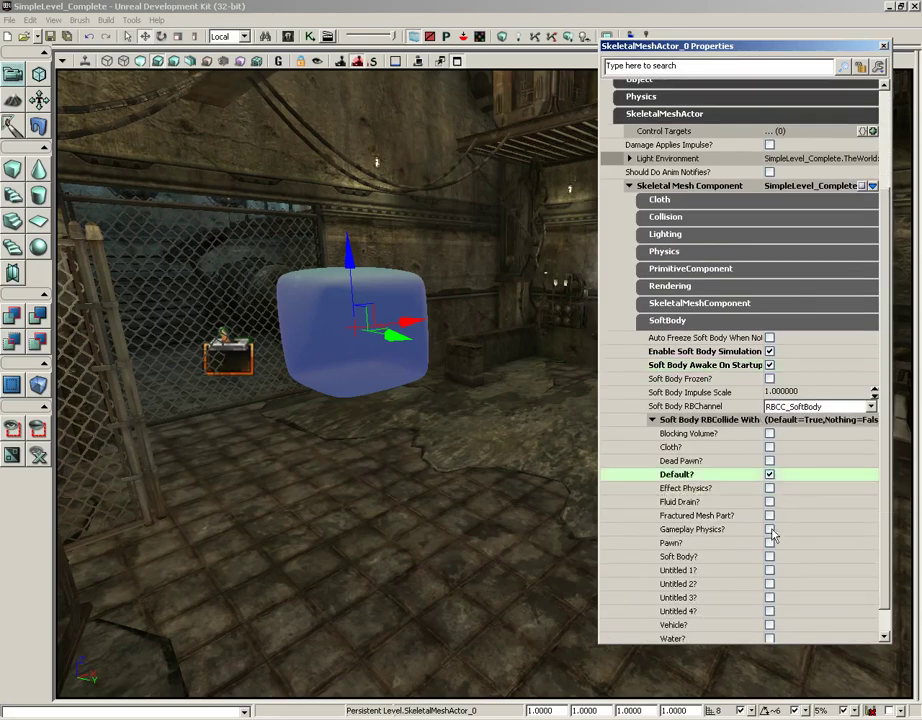
{"action": "left_click", "coordinate": [769, 529]}
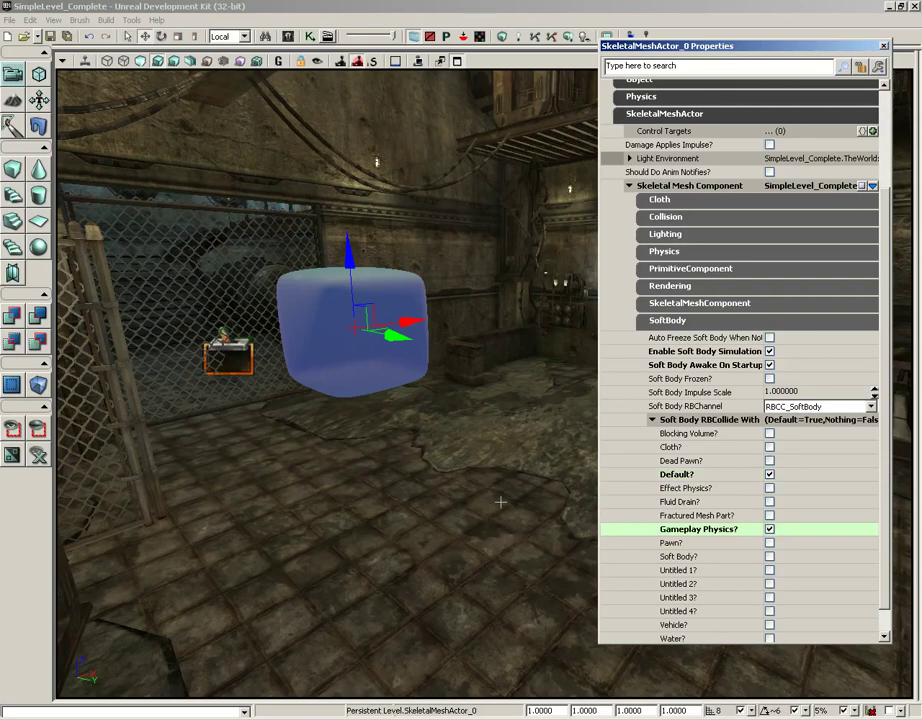
{"action": "left_click", "coordinate": [884, 46]}
Select the crate on top of the stack and locate its static mesh in the Content Browser
{"action": "right_click_drag", "start_coordinate": [612, 467], "coordinate": [539, 455]}
{"action": "left_click_drag", "start_coordinate": [605, 462], "coordinate": [591, 498]}
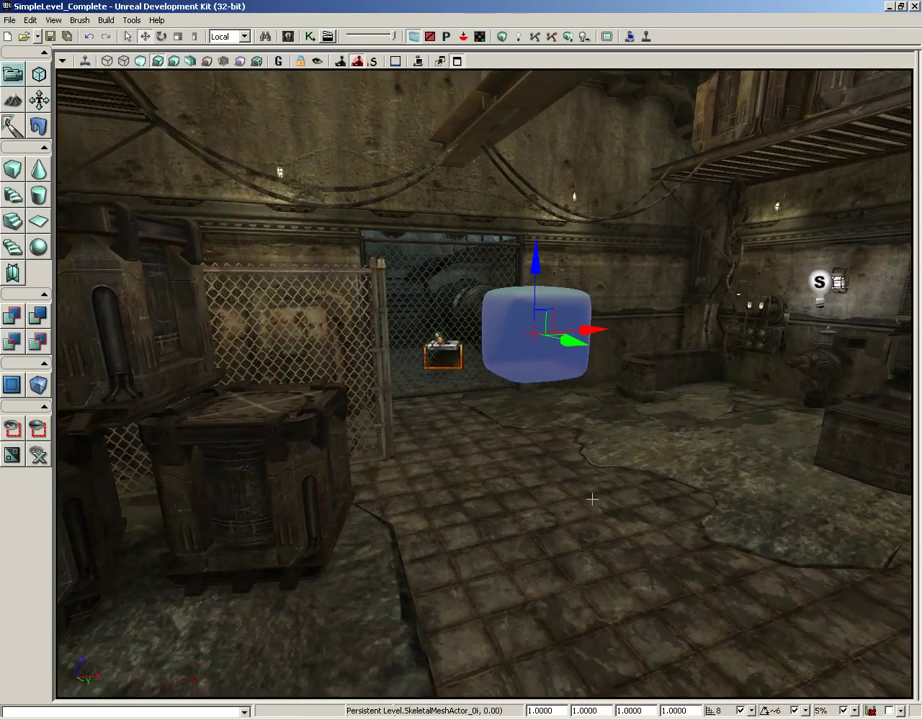
{"action": "left_click_drag", "start_coordinate": [650, 461], "coordinate": [592, 450]}
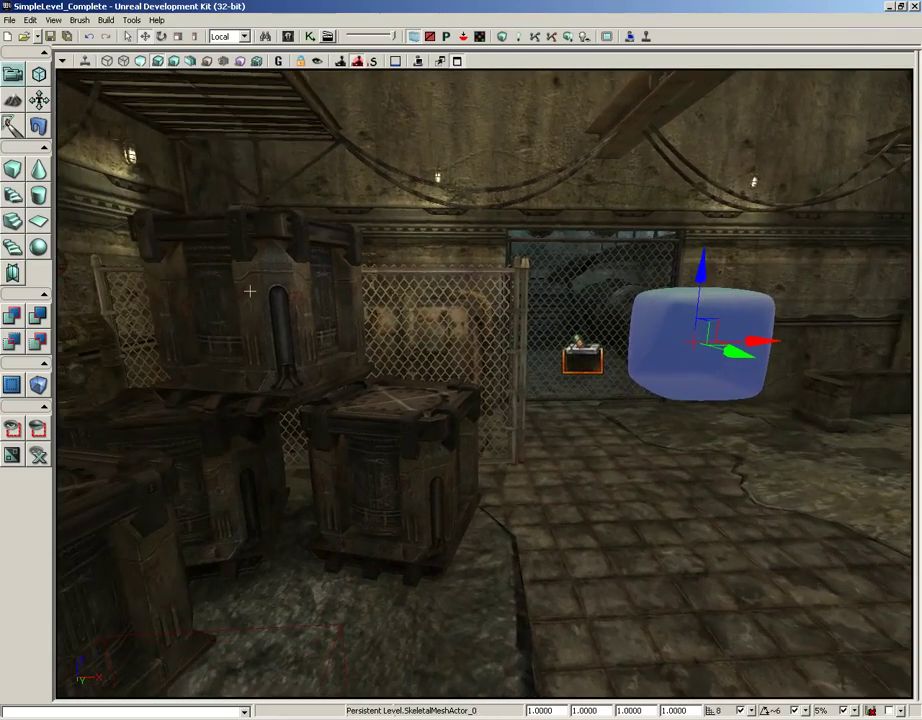
{"action": "left_click", "coordinate": [249, 292]}
{"action": "right_click_drag", "start_coordinate": [514, 418], "coordinate": [477, 403]}
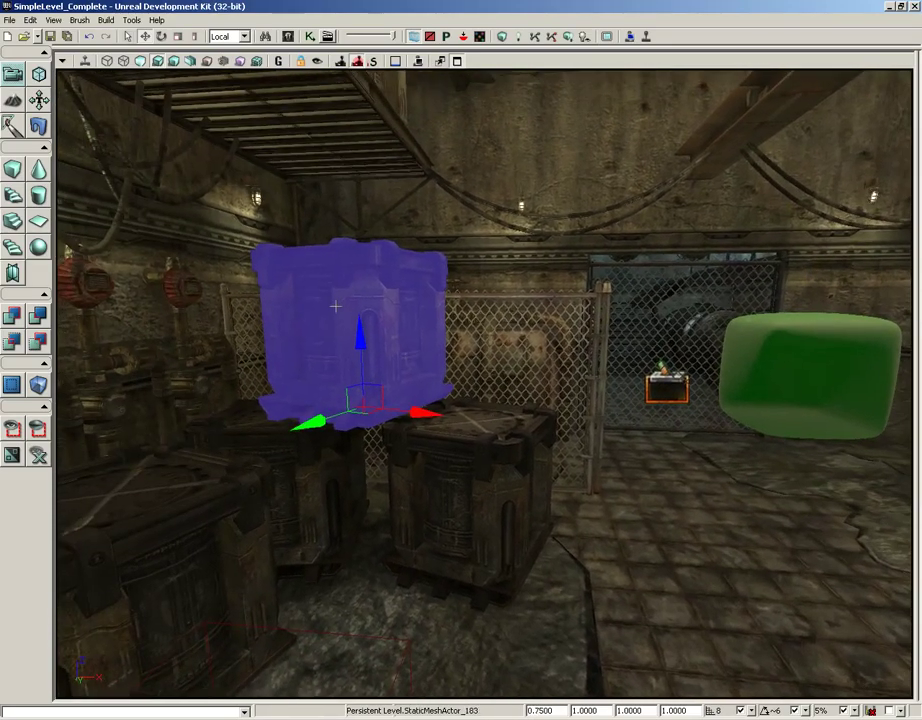
{"action": "right_click", "coordinate": [349, 303]}
{"action": "left_click", "coordinate": [362, 314]}
{"action": "left_click", "coordinate": [913, 10]}
Replace the selected crate with a RigidBody using the S_LT_Mech_SM_Cratebox02a static mesh
{"action": "right_click", "coordinate": [358, 272]}
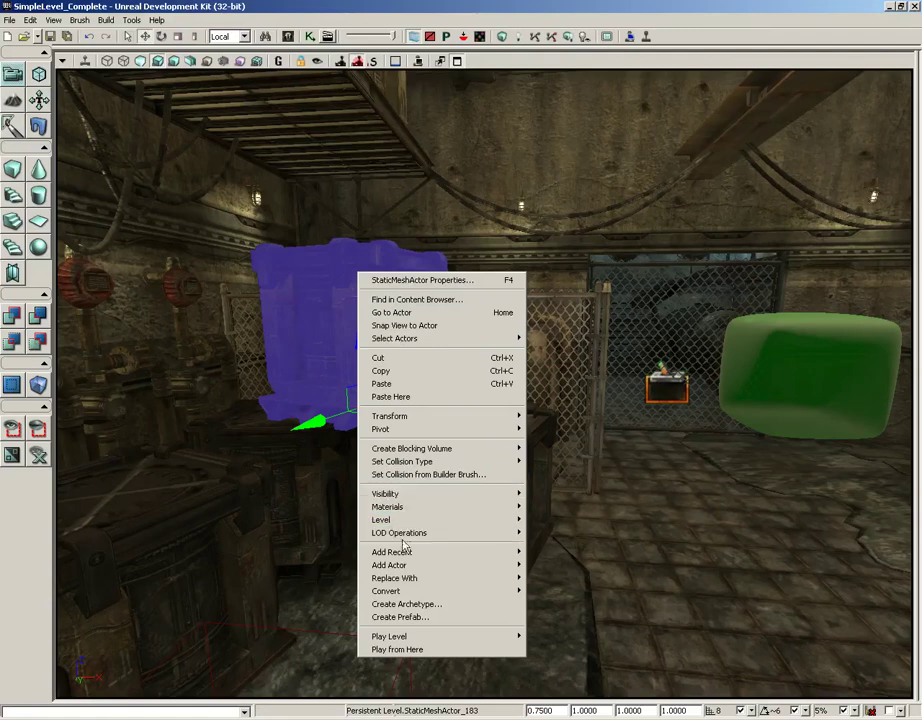
{"action": "mouse_move", "coordinate": [405, 579]}
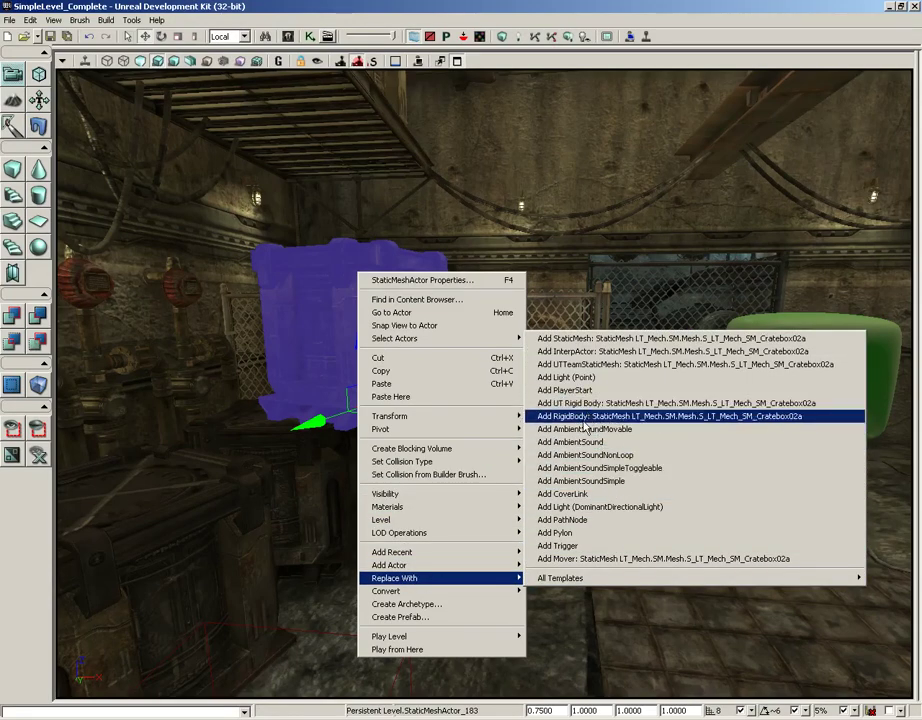
{"action": "left_click", "coordinate": [615, 416]}
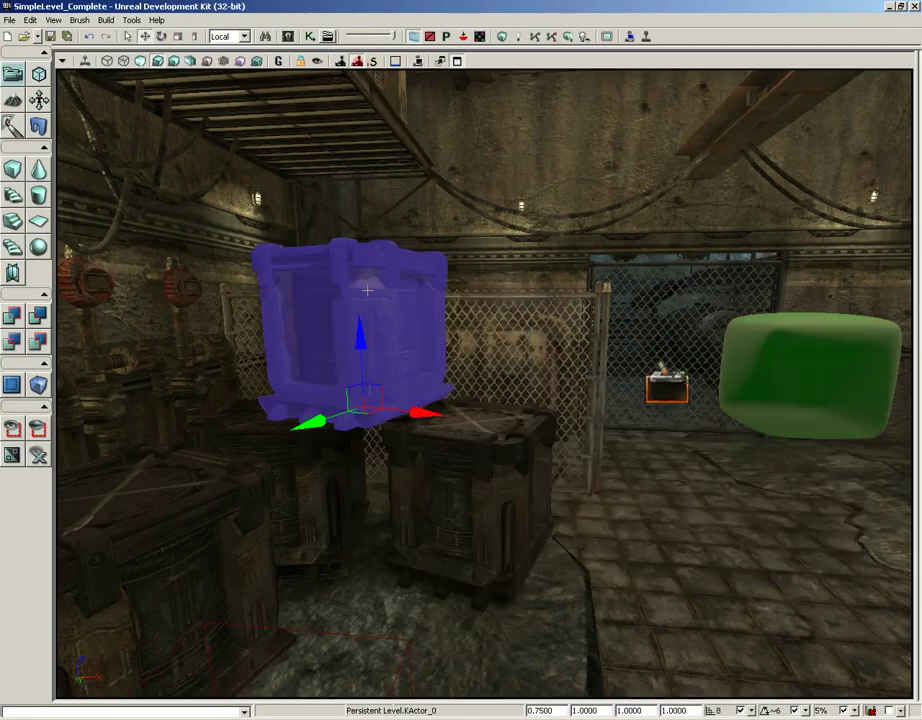
Play the level in the editor and move around the jelly cube to test its soft-body behaviour
{"action": "left_click_drag", "start_coordinate": [634, 496], "coordinate": [685, 594]}
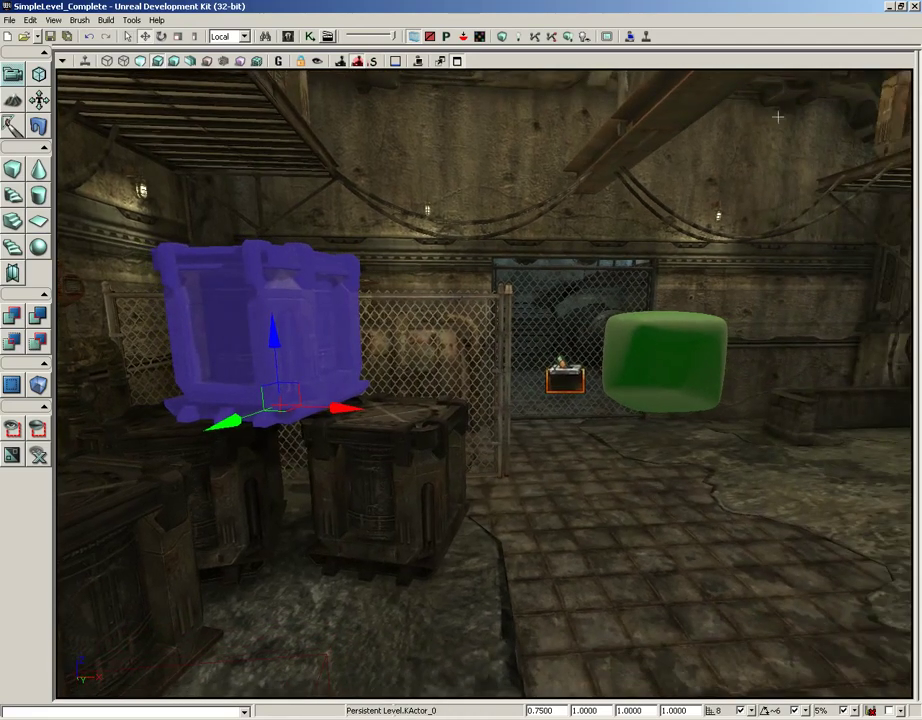
{"action": "left_click", "coordinate": [646, 37]}
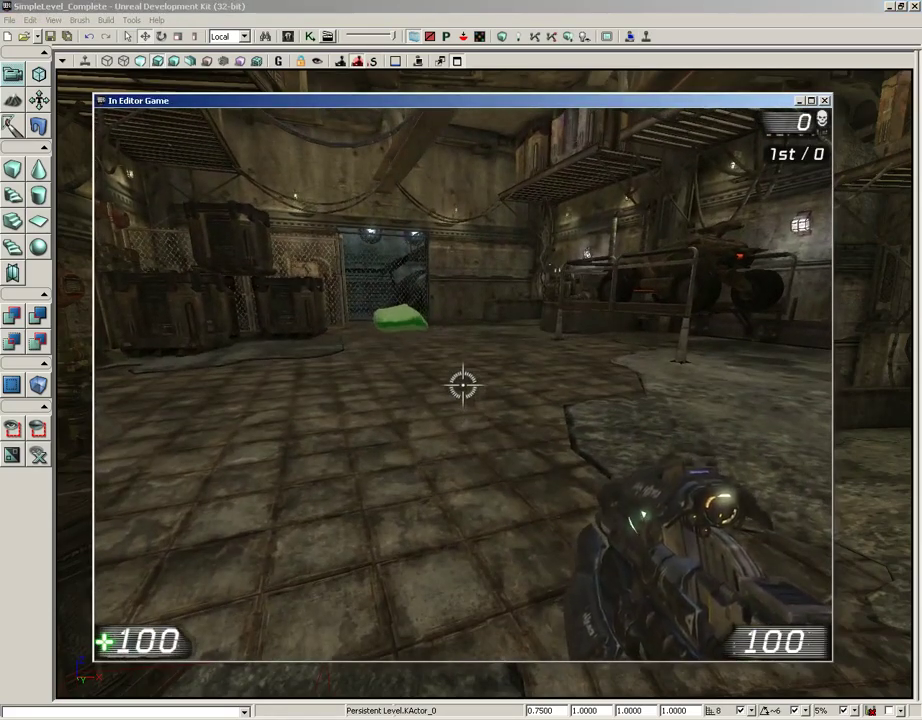
{"action": "key", "text": "w"}
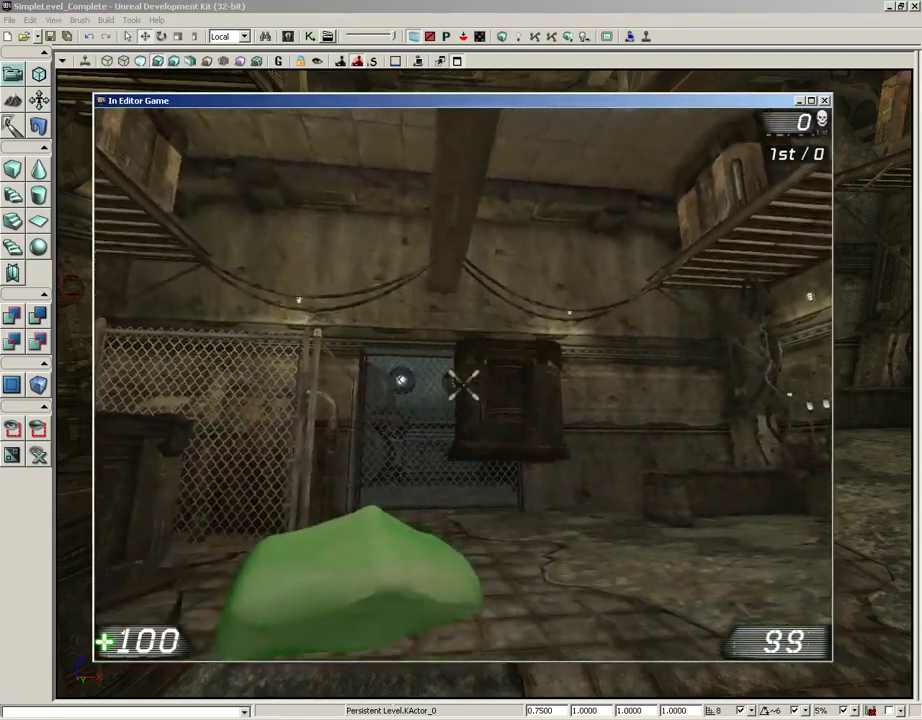
{"action": "key", "text": "d"}
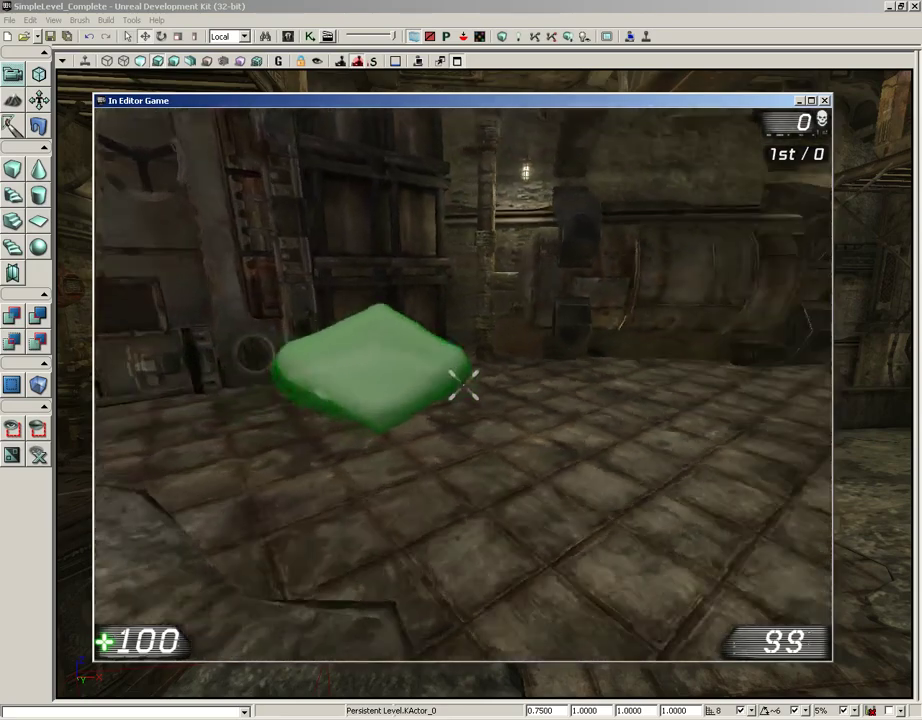
{"action": "key", "text": "a"}
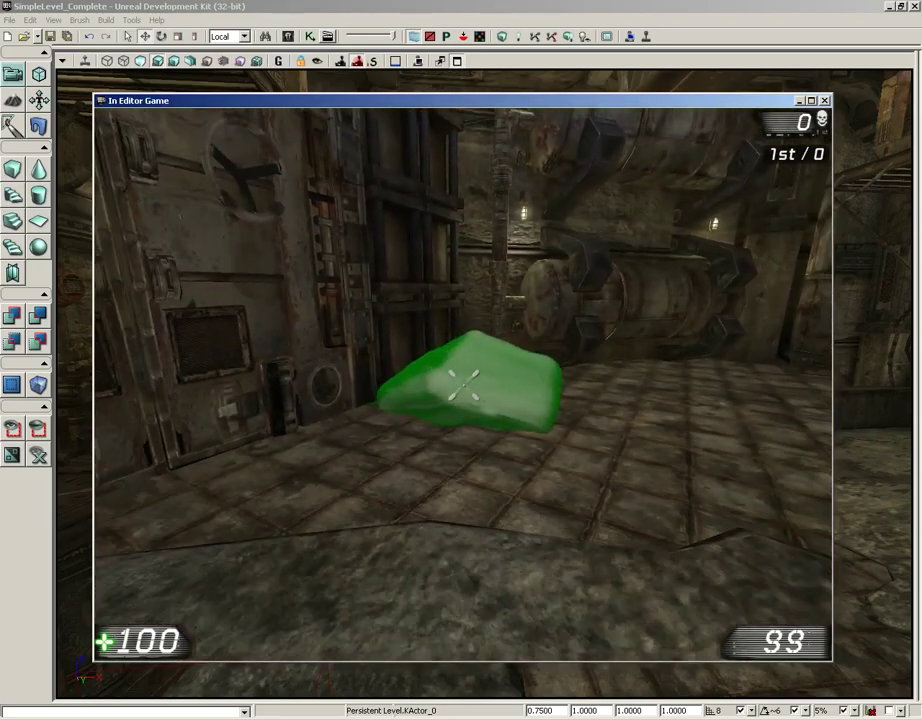